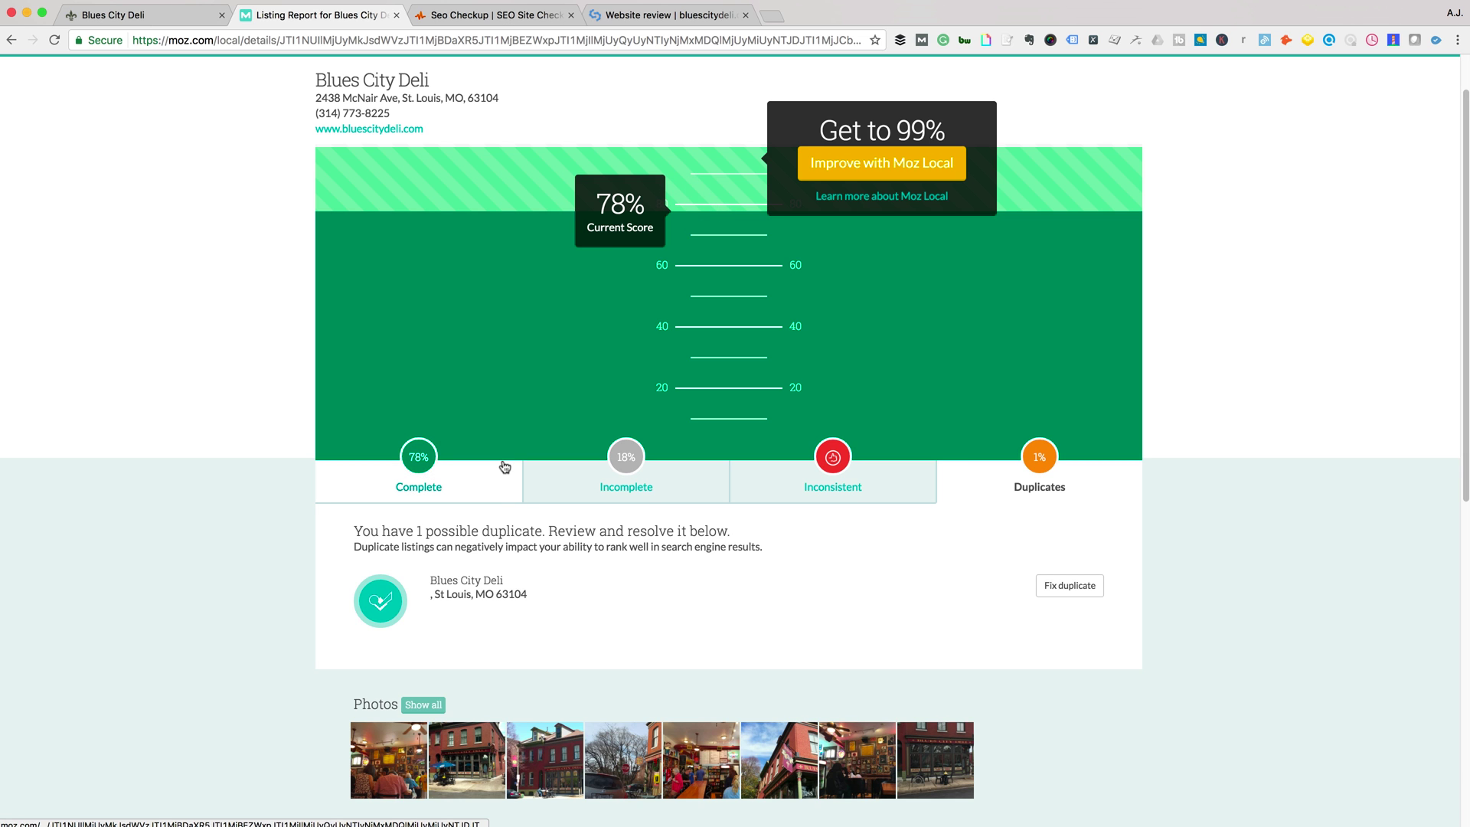
- View per-search-engine completeness, then the seven incomplete listings
left_click(474, 484)
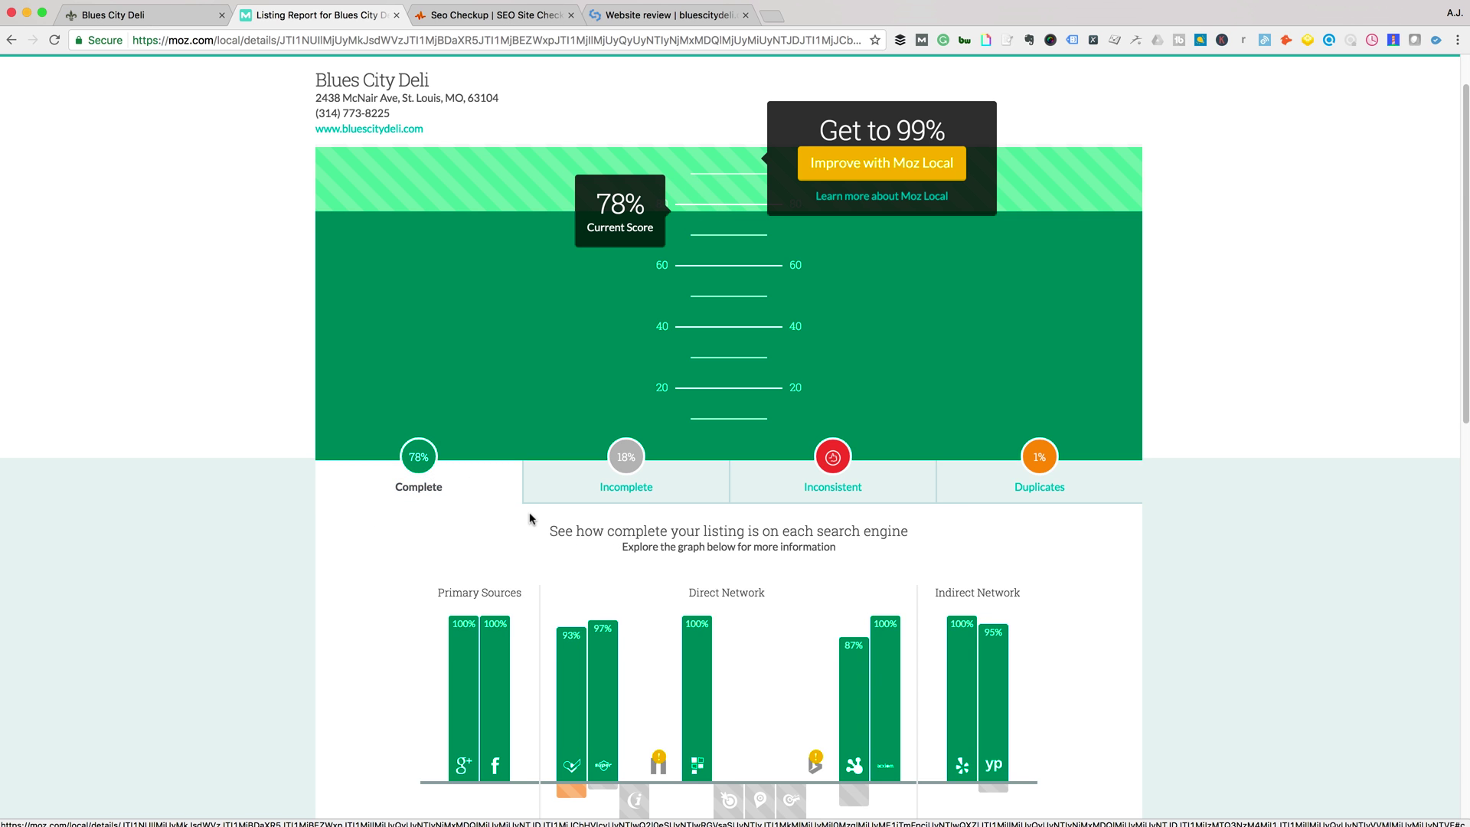
scroll(528, 516, "down", 2)
scroll(526, 517, "down", 3)
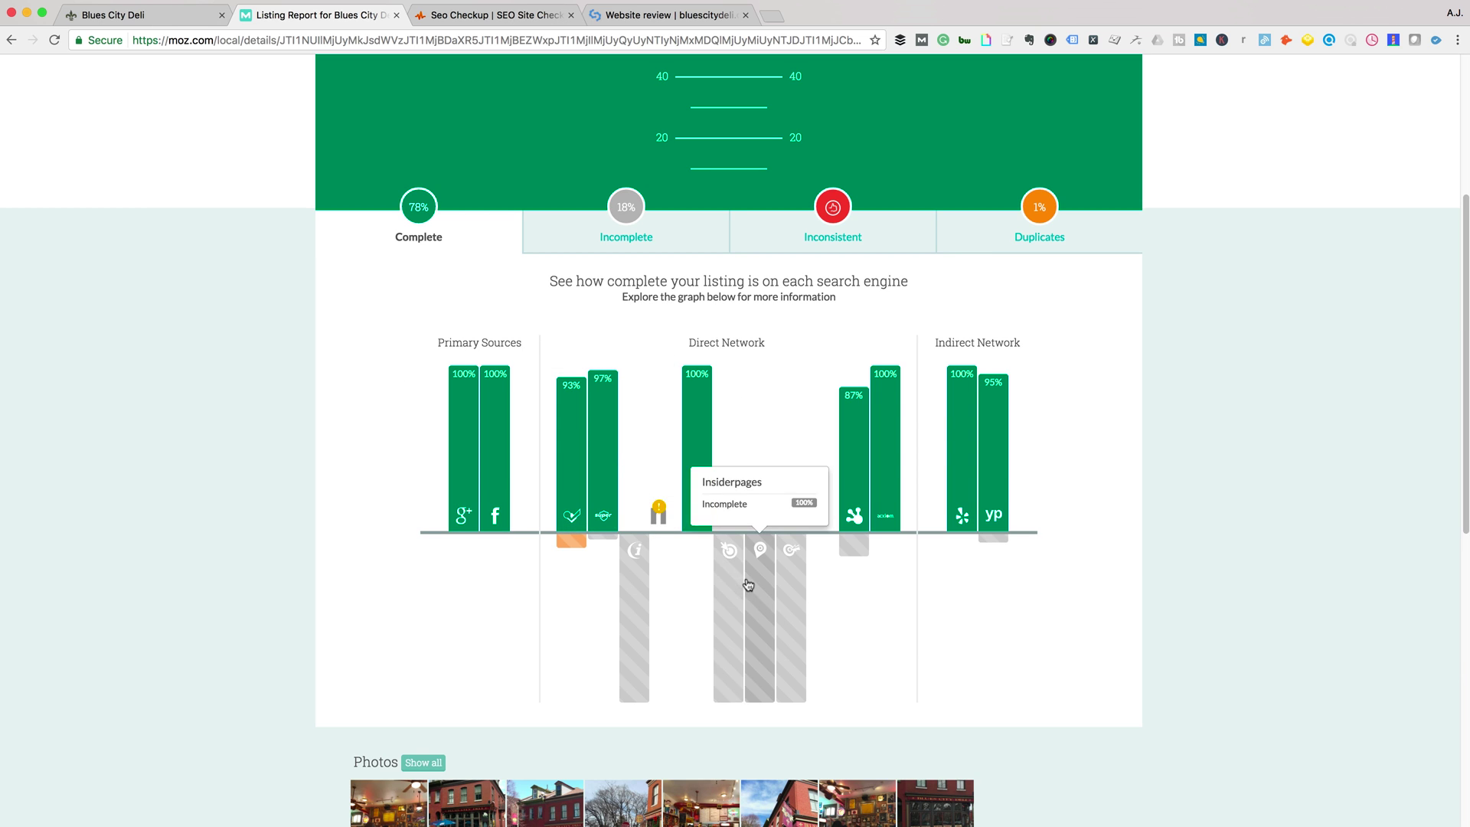
mouse_move(728, 614)
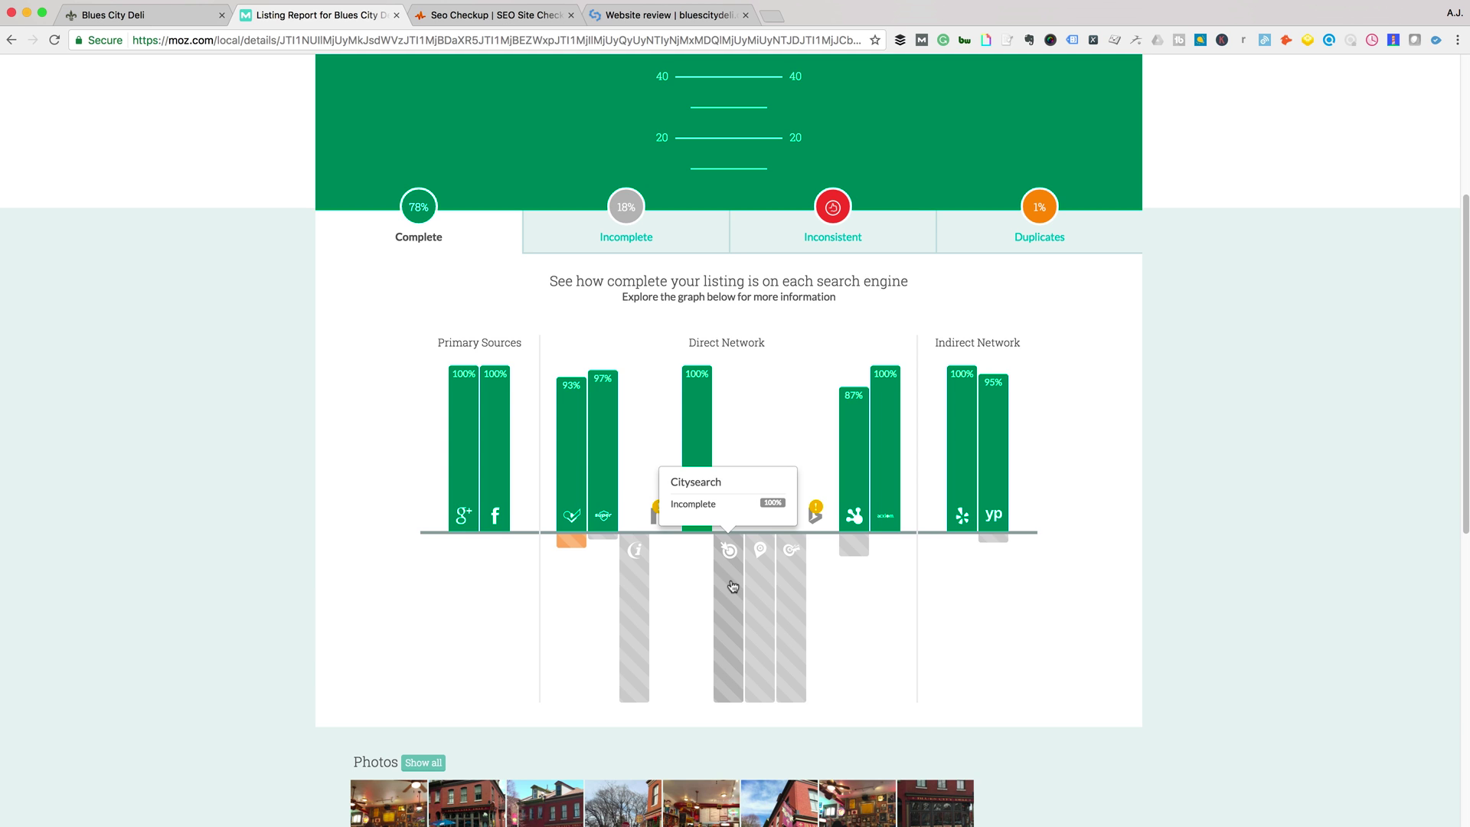
scroll(732, 585, "up", 1)
scroll(732, 585, "up", 2)
scroll(732, 586, "up", 2)
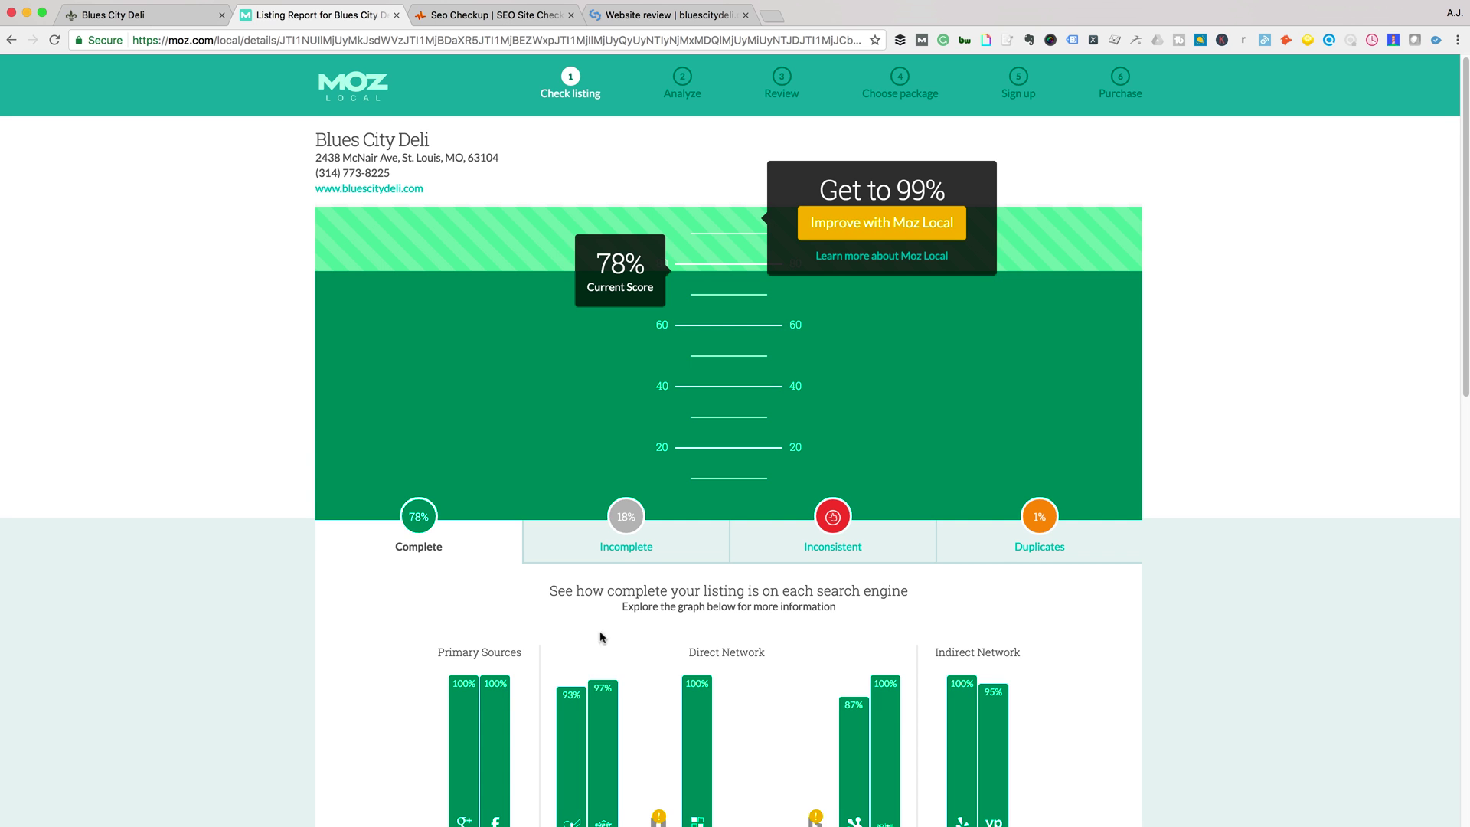
scroll(695, 628, "down", 2)
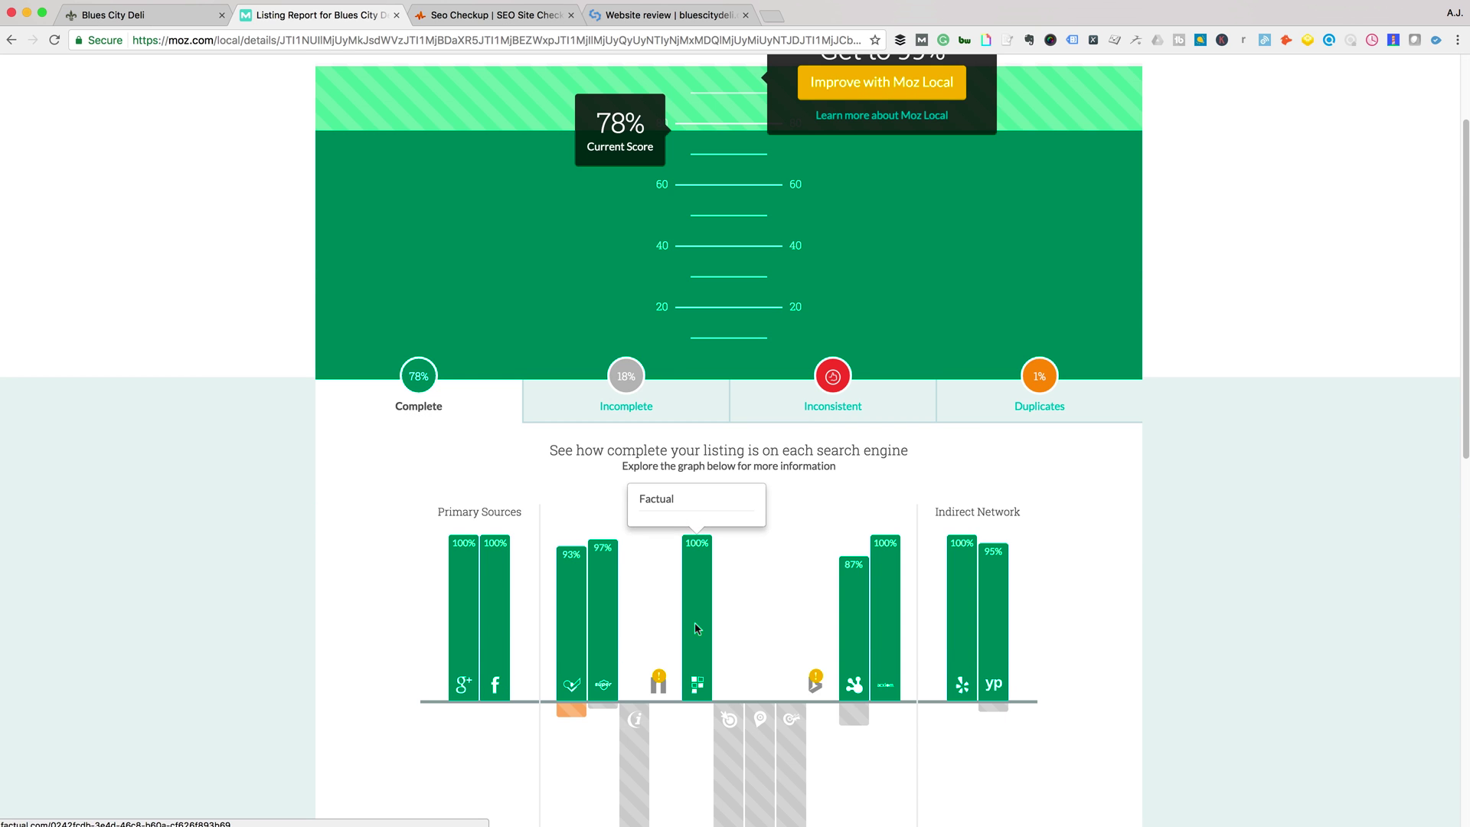
scroll(695, 627, "down", 1)
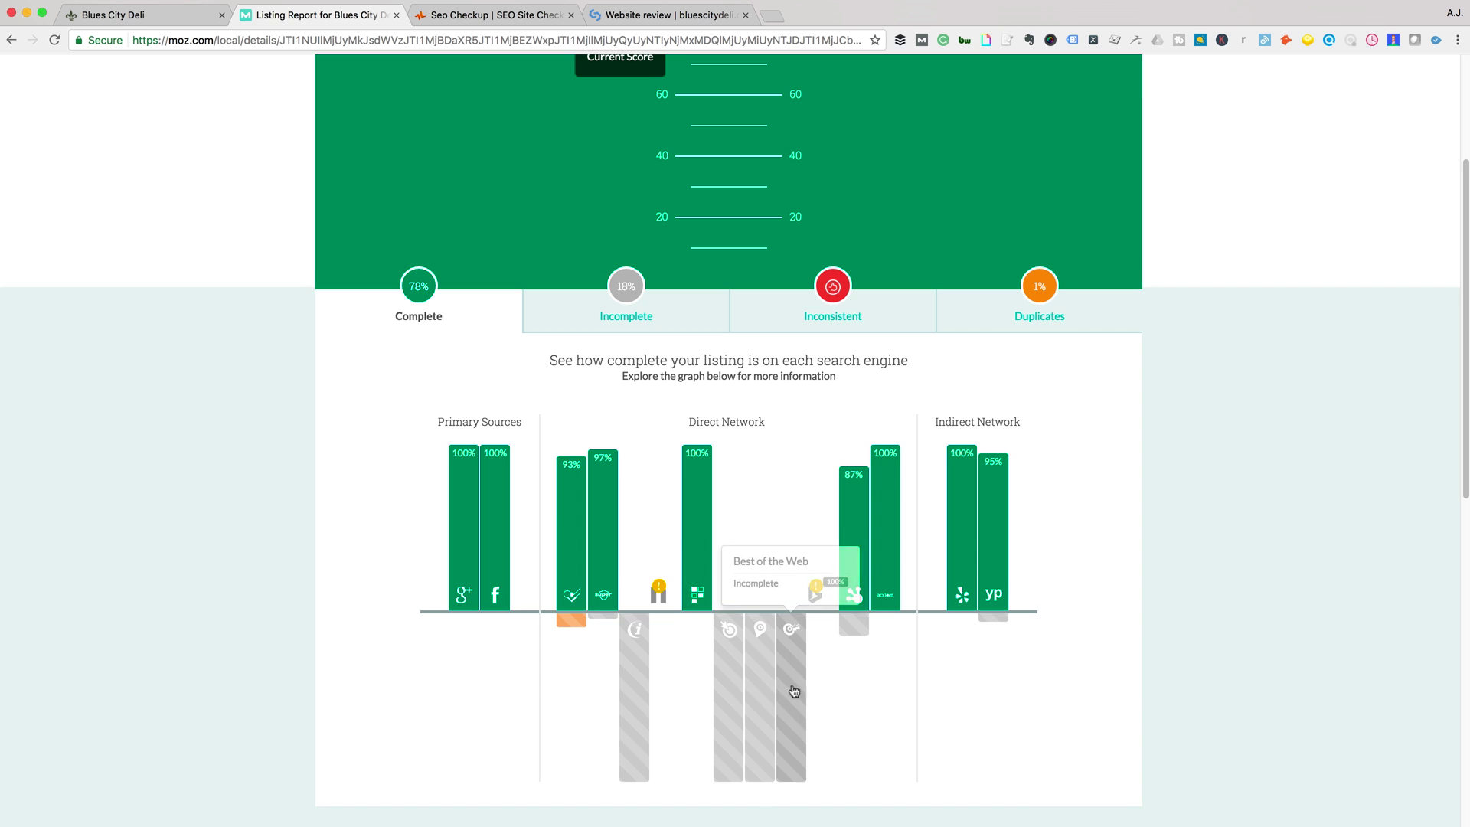
scroll(772, 689, "up", 1)
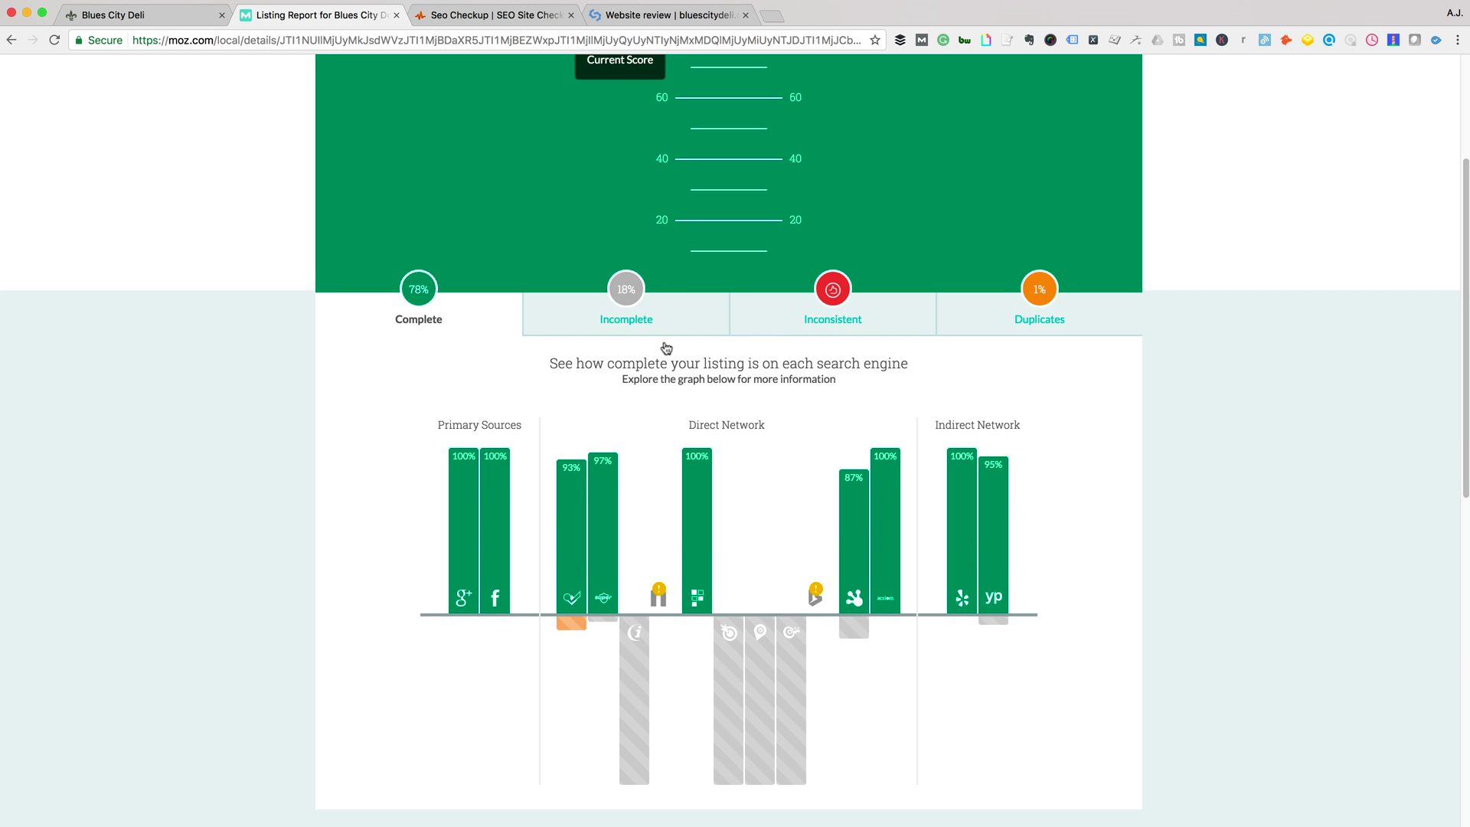
left_click(650, 324)
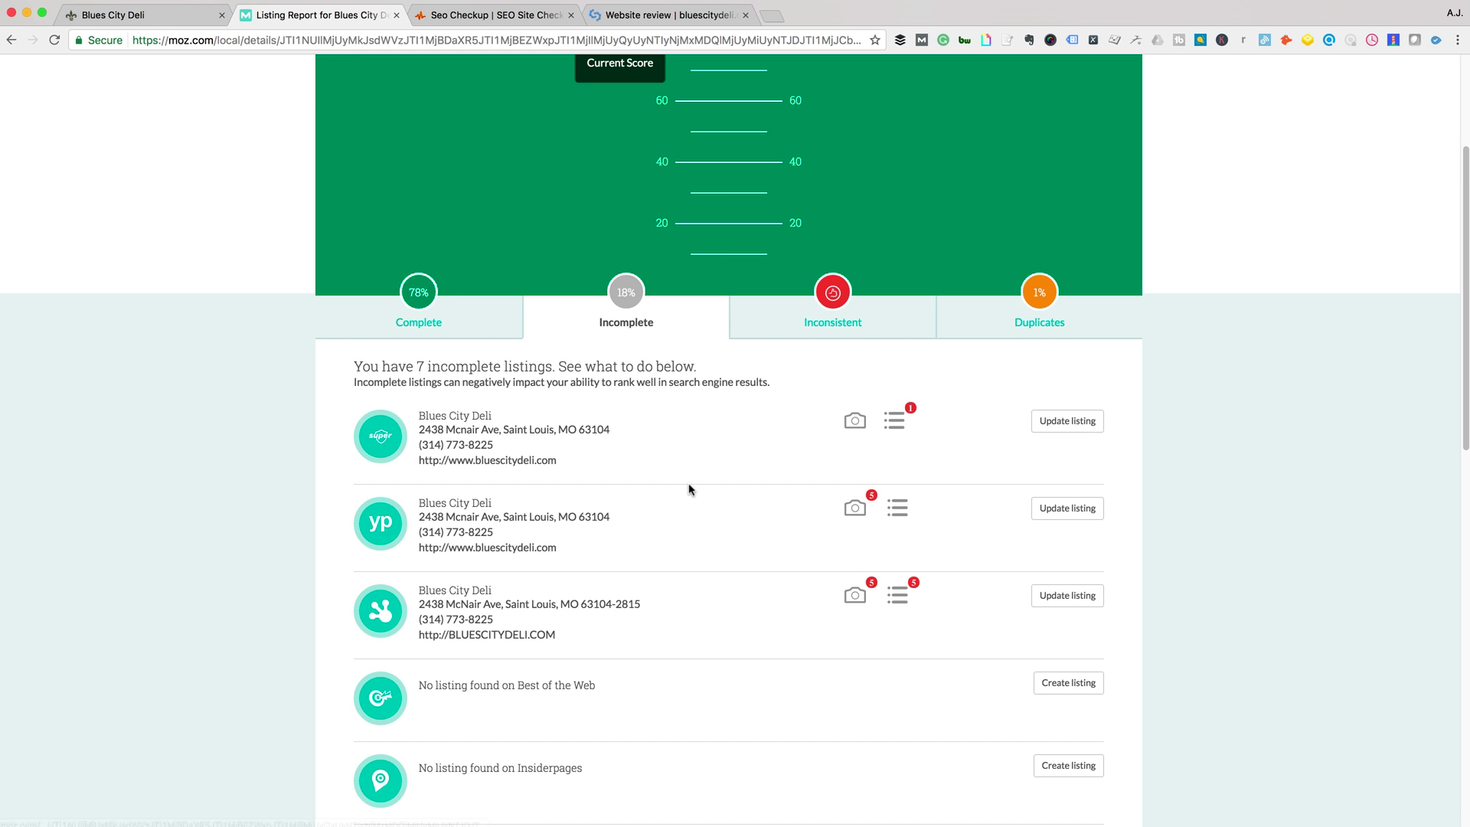
scroll(689, 490, "down", 1)
scroll(689, 495, "down", 5)
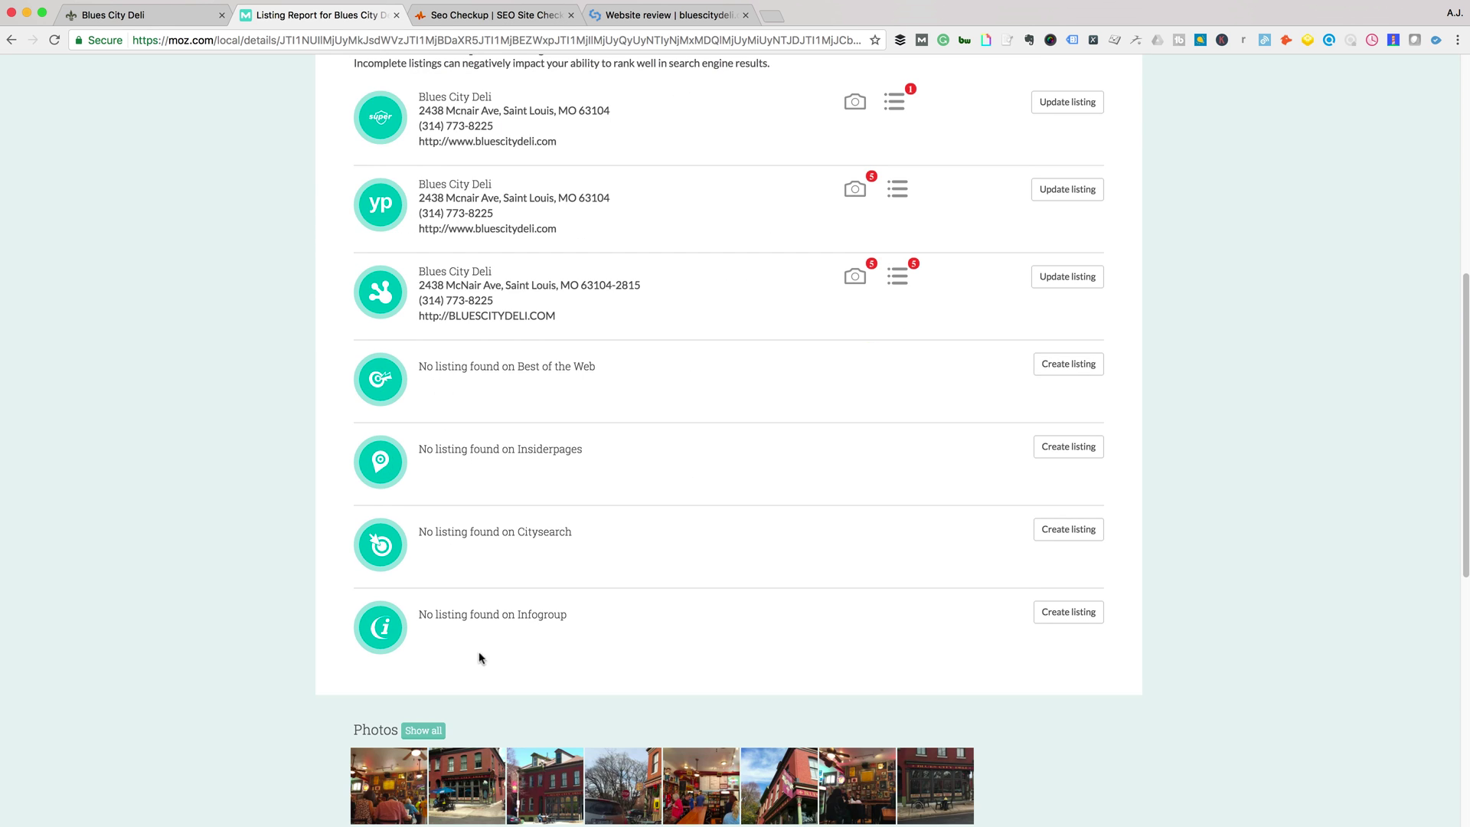
scroll(706, 625, "up", 5)
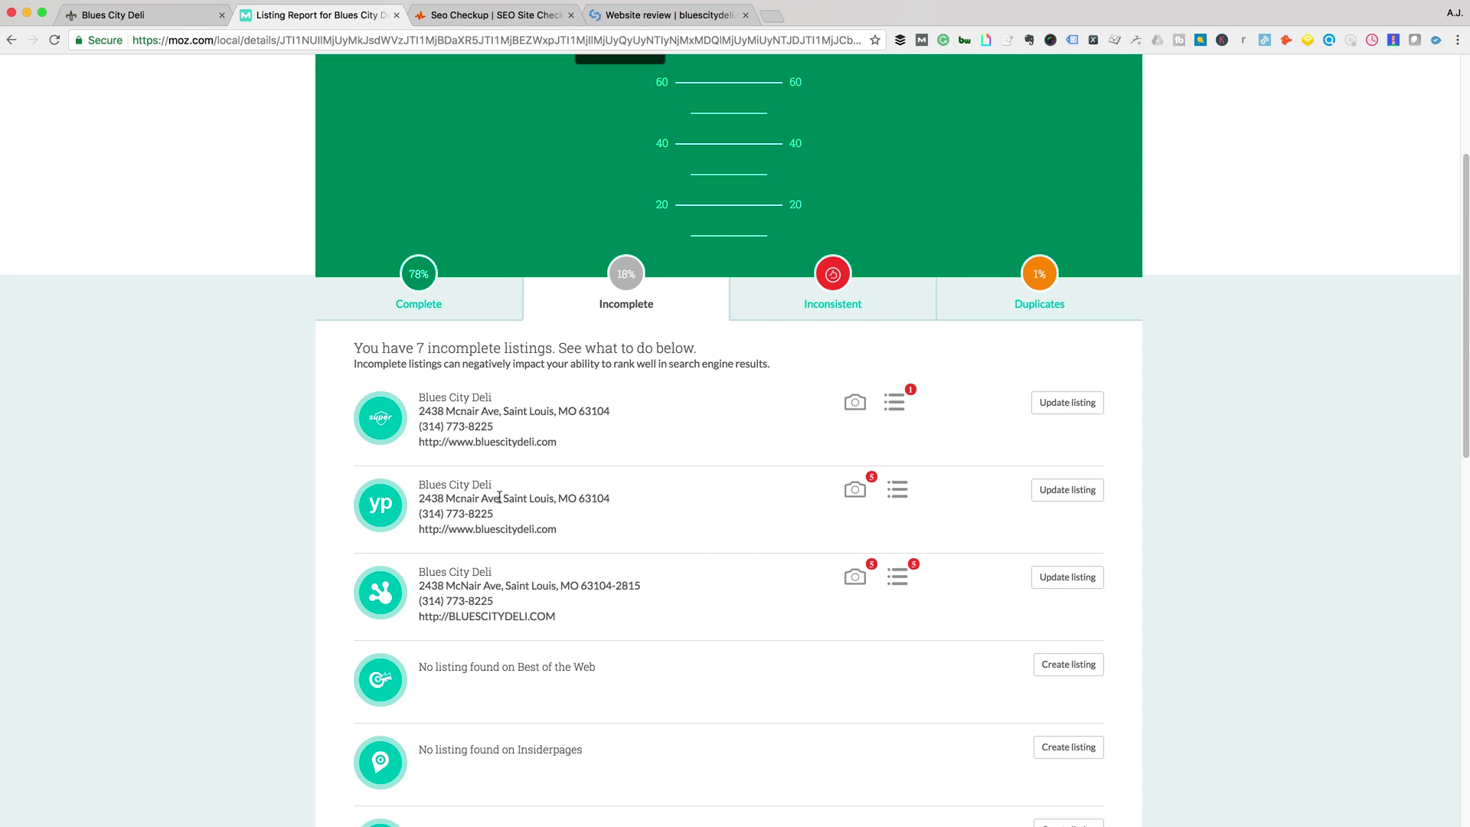
- Highlight 'Ave' in the second listing's address and view the inconsistent listings
left_click_drag(481, 496, 497, 494)
scroll(752, 482, "up", 2)
scroll(747, 529, "up", 5)
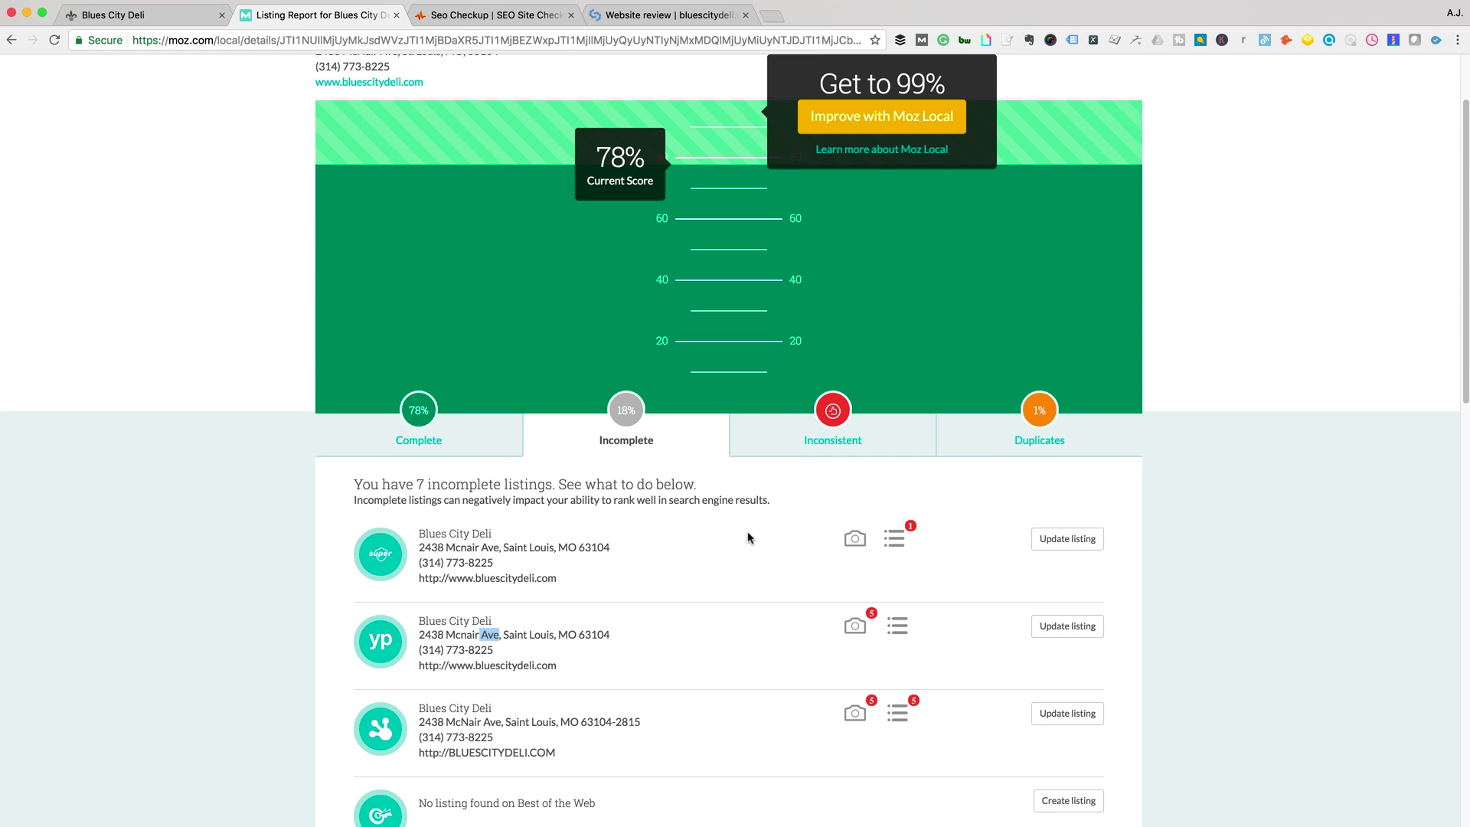
left_click(808, 448)
- View the one possible duplicate Blues City Deli listing in St Louis, MO 63104
left_click(1034, 443)
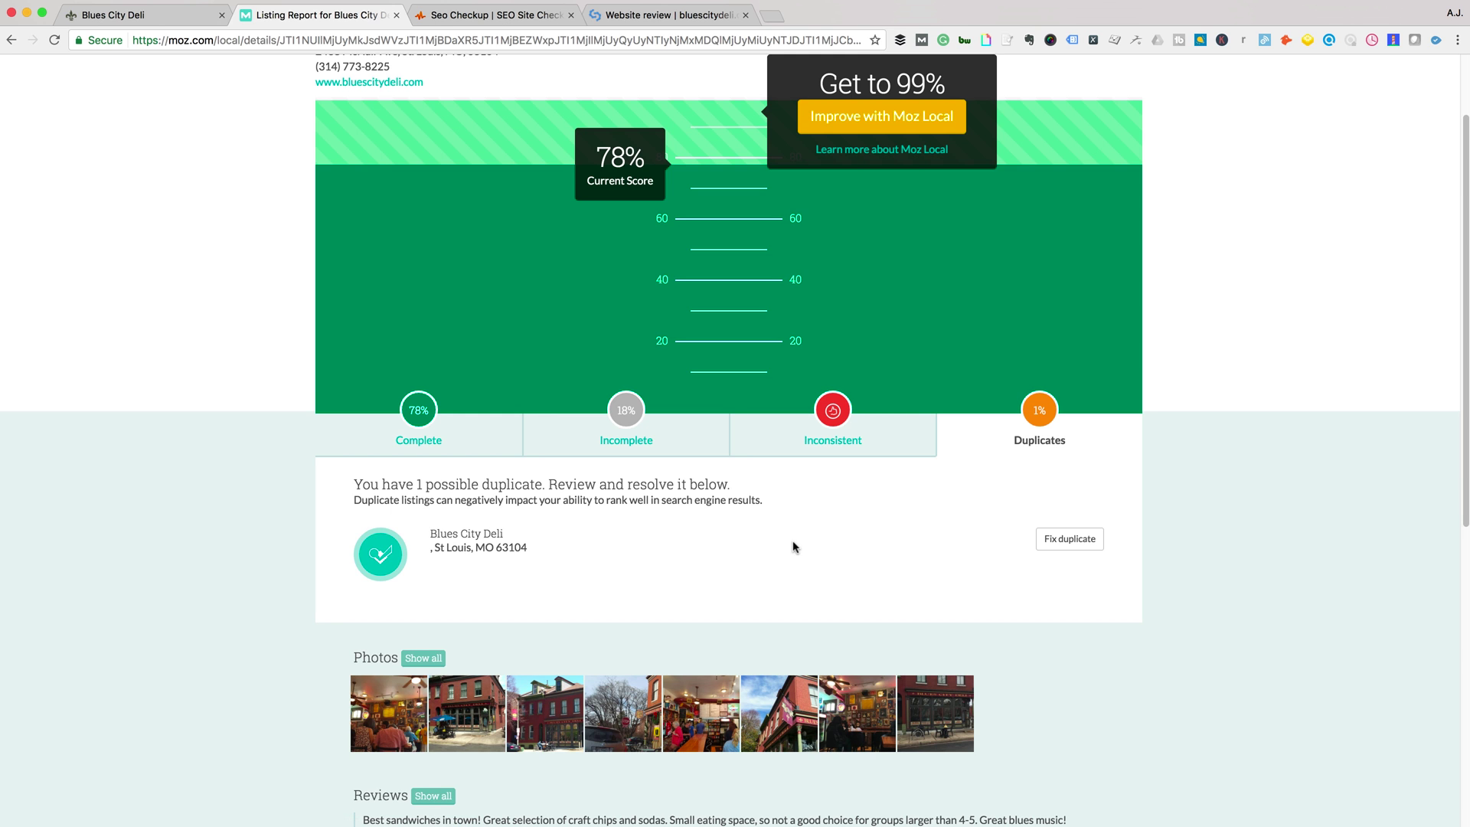
scroll(794, 549, "up", 5)
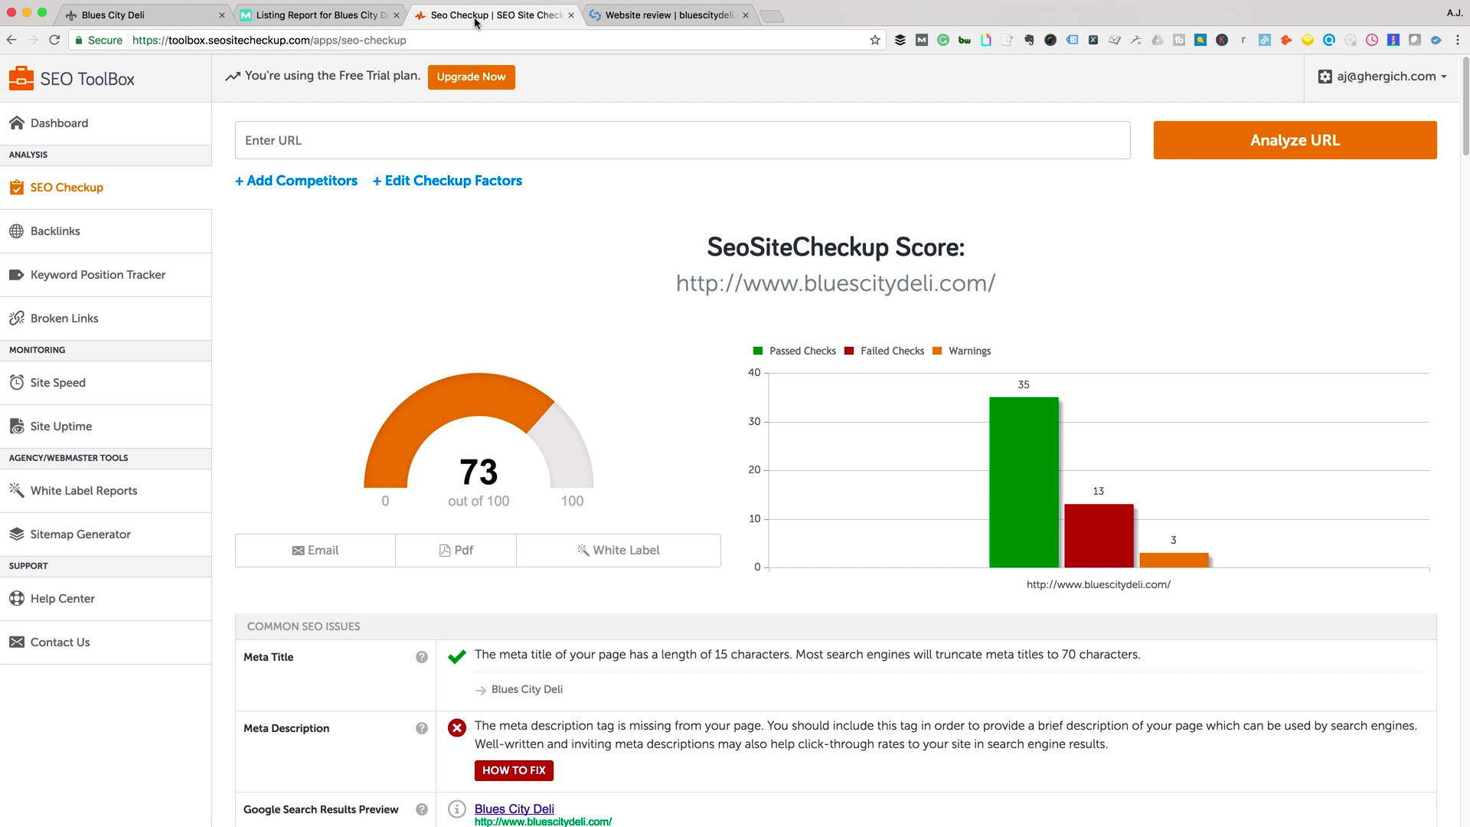
scroll(413, 222, "down", 5)
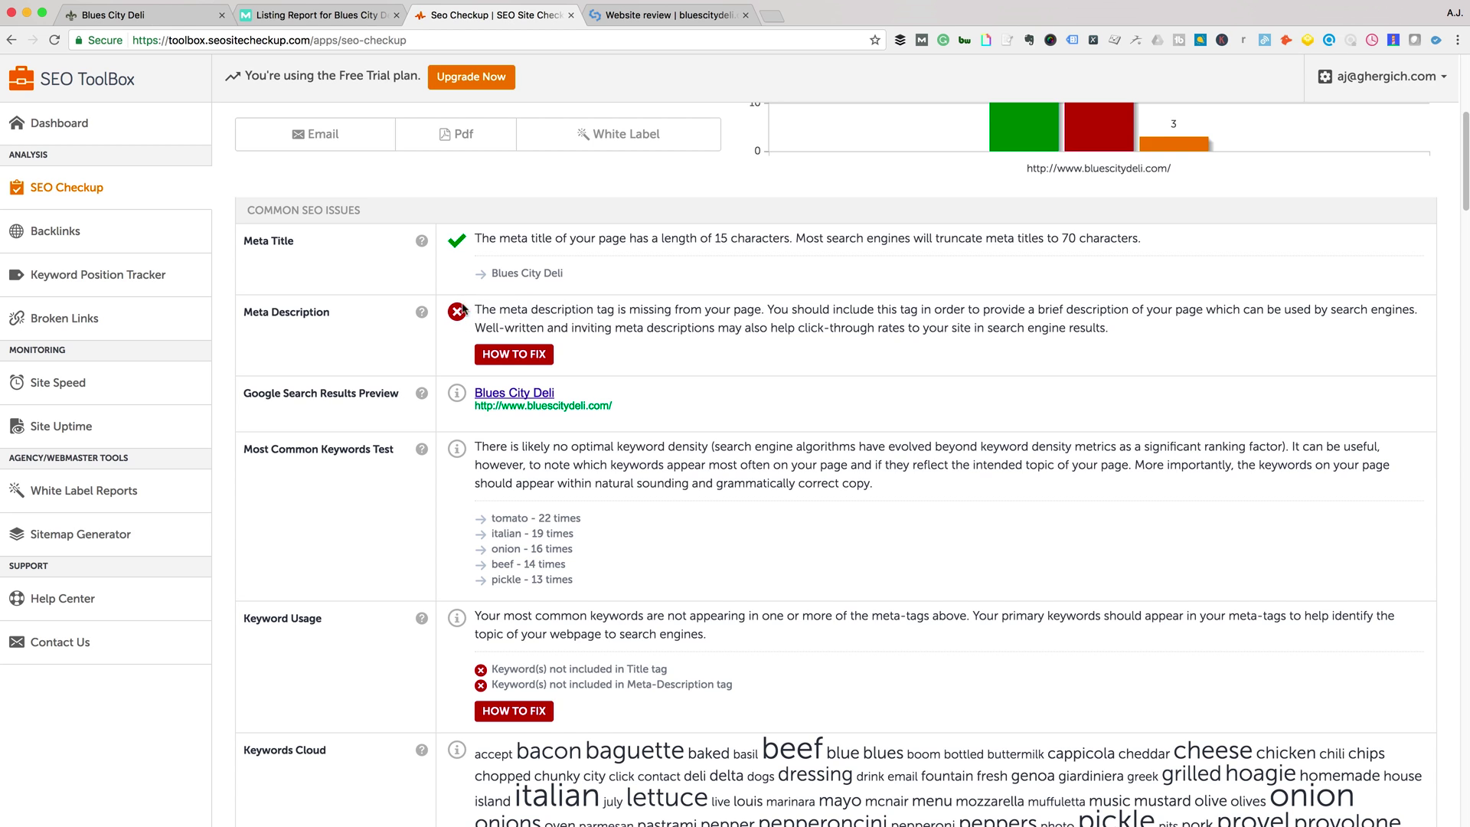
- Highlight the missing meta description warning in Common SEO Issues, then clear it
left_click_drag(465, 308, 628, 313)
left_click(653, 331)
scroll(620, 411, "down", 3)
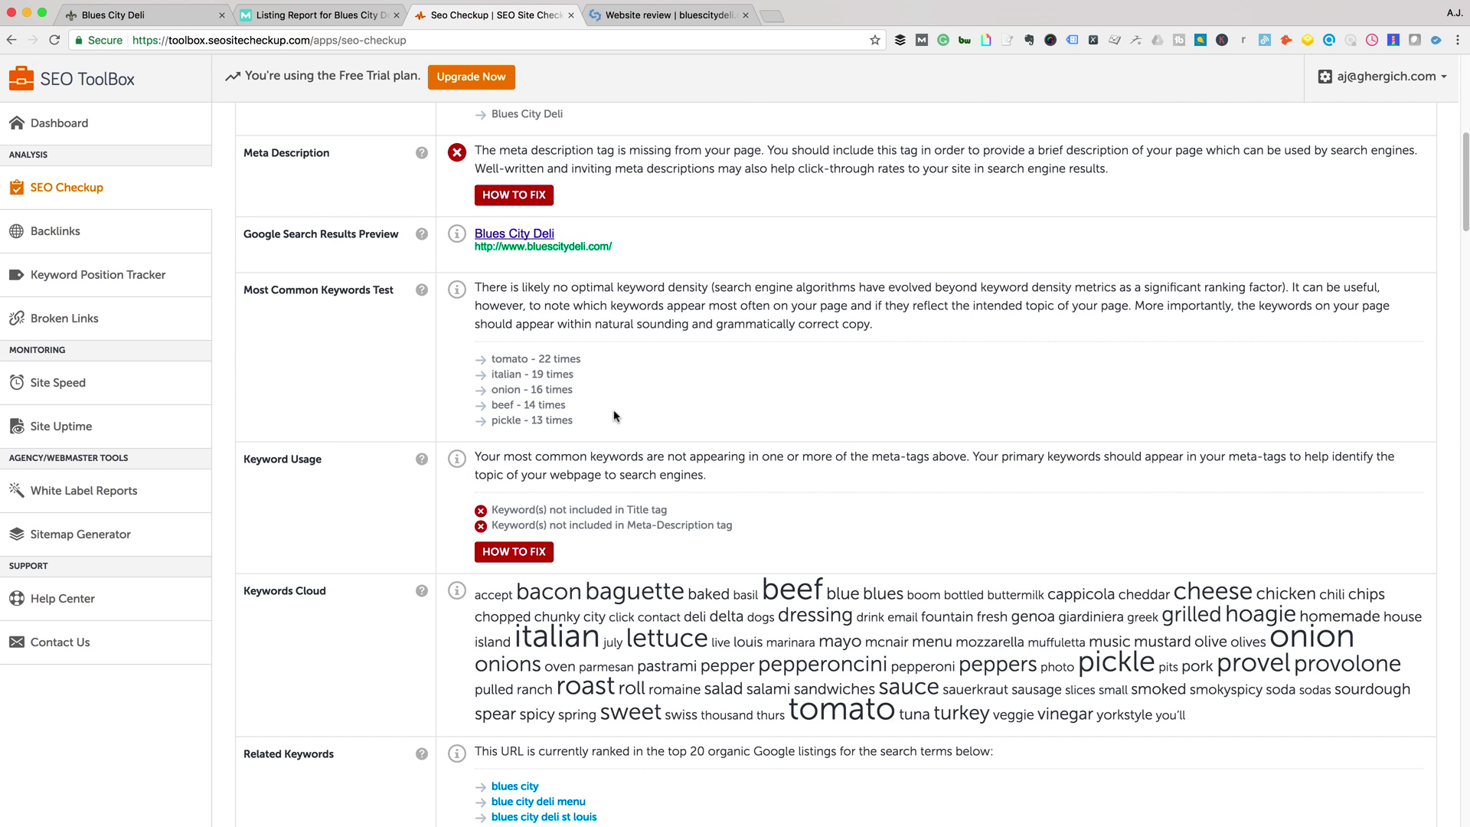
scroll(614, 415, "down", 2)
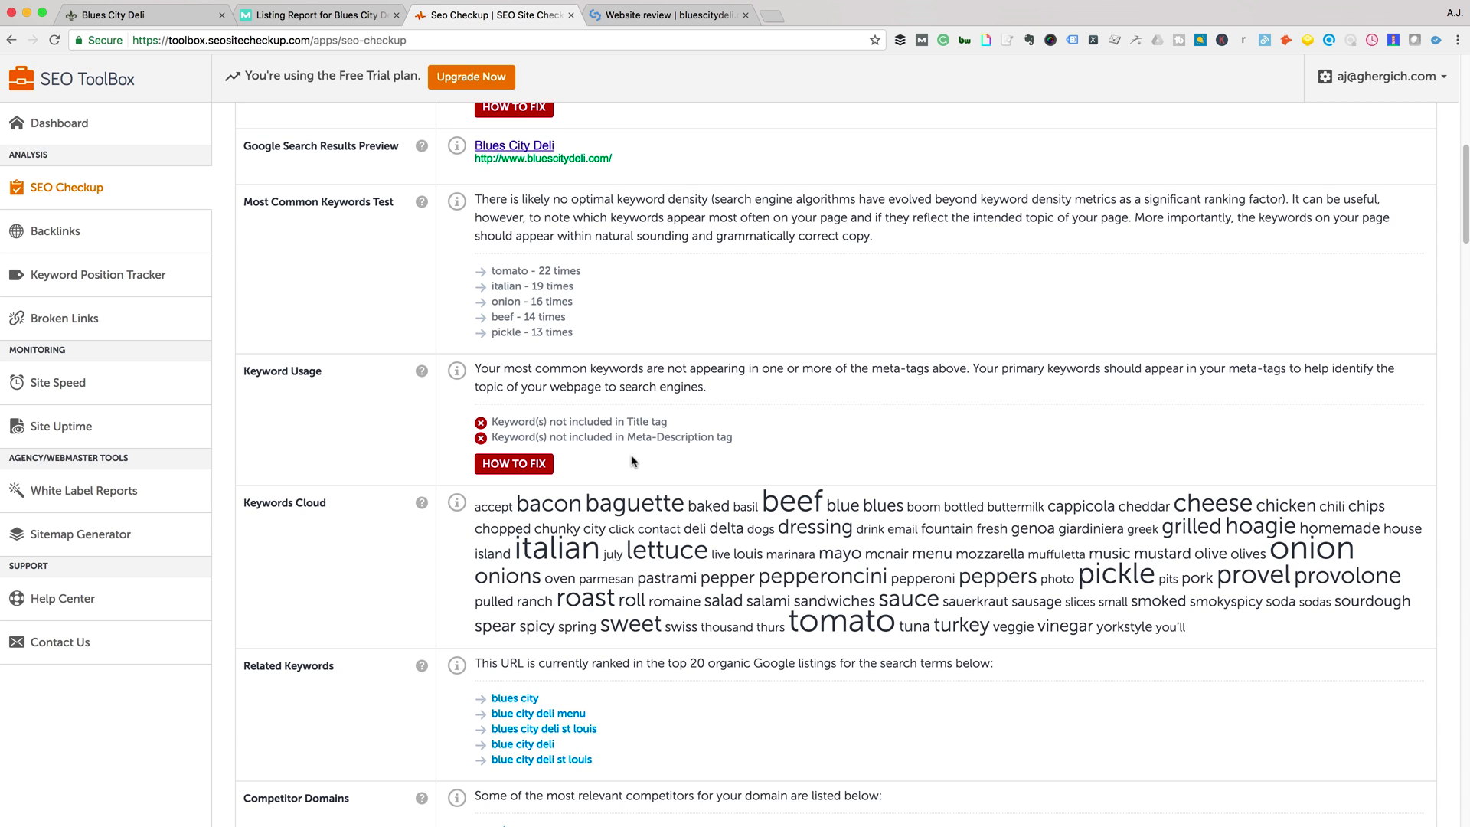
scroll(631, 463, "down", 1)
scroll(632, 461, "down", 3)
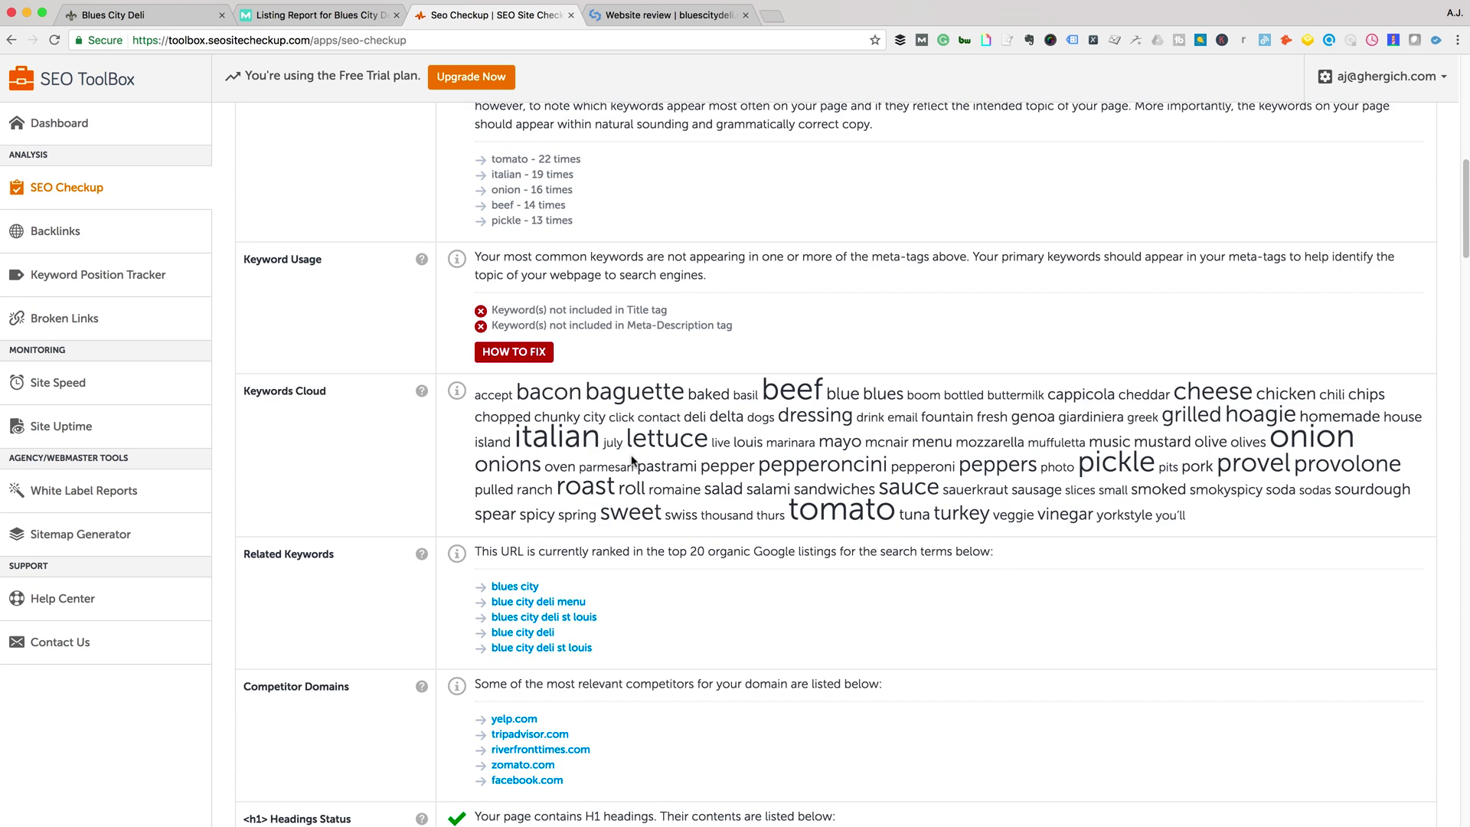
scroll(631, 462, "down", 3)
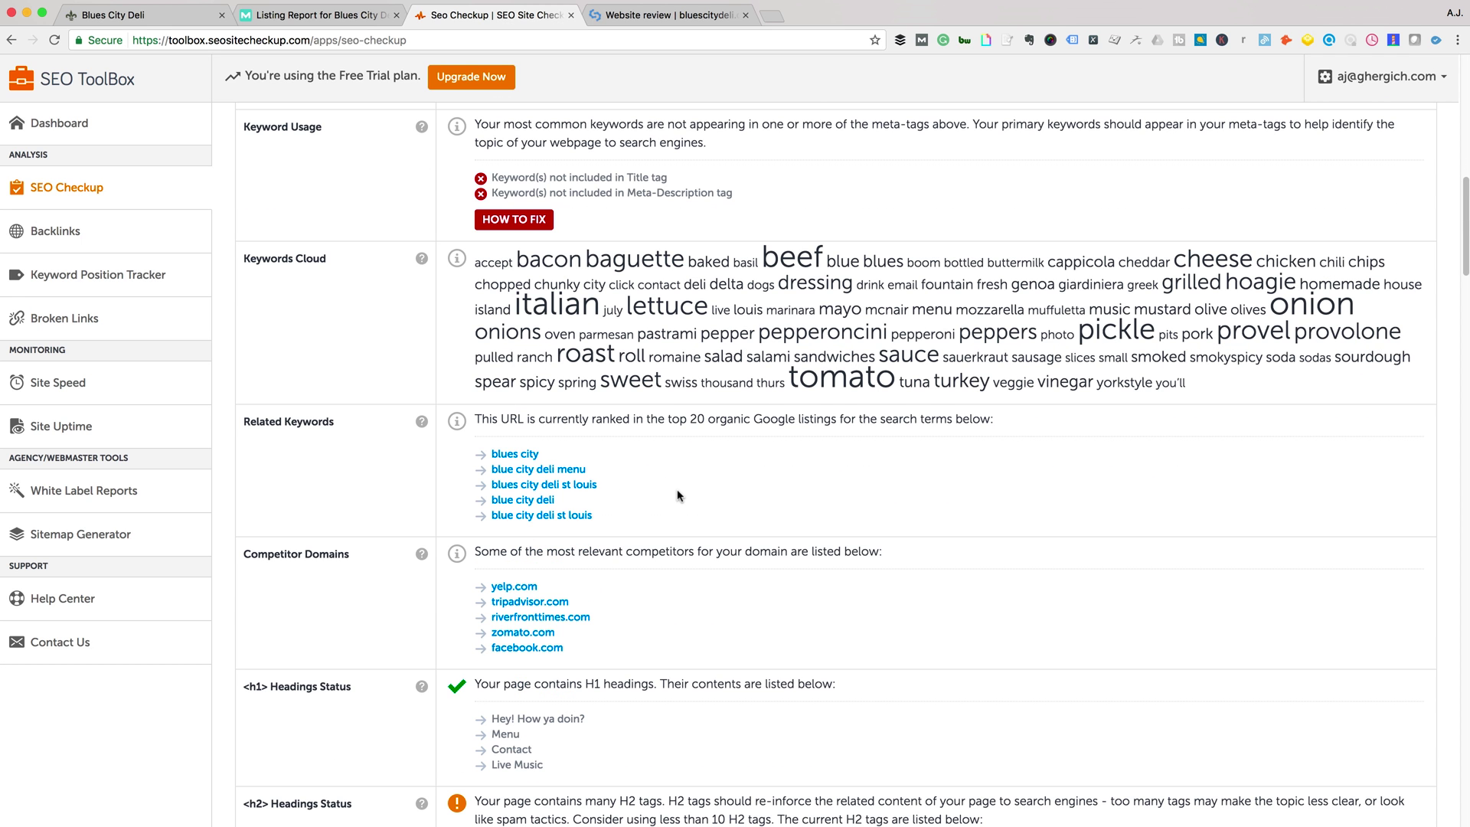
scroll(677, 496, "down", 3)
scroll(642, 536, "down", 4)
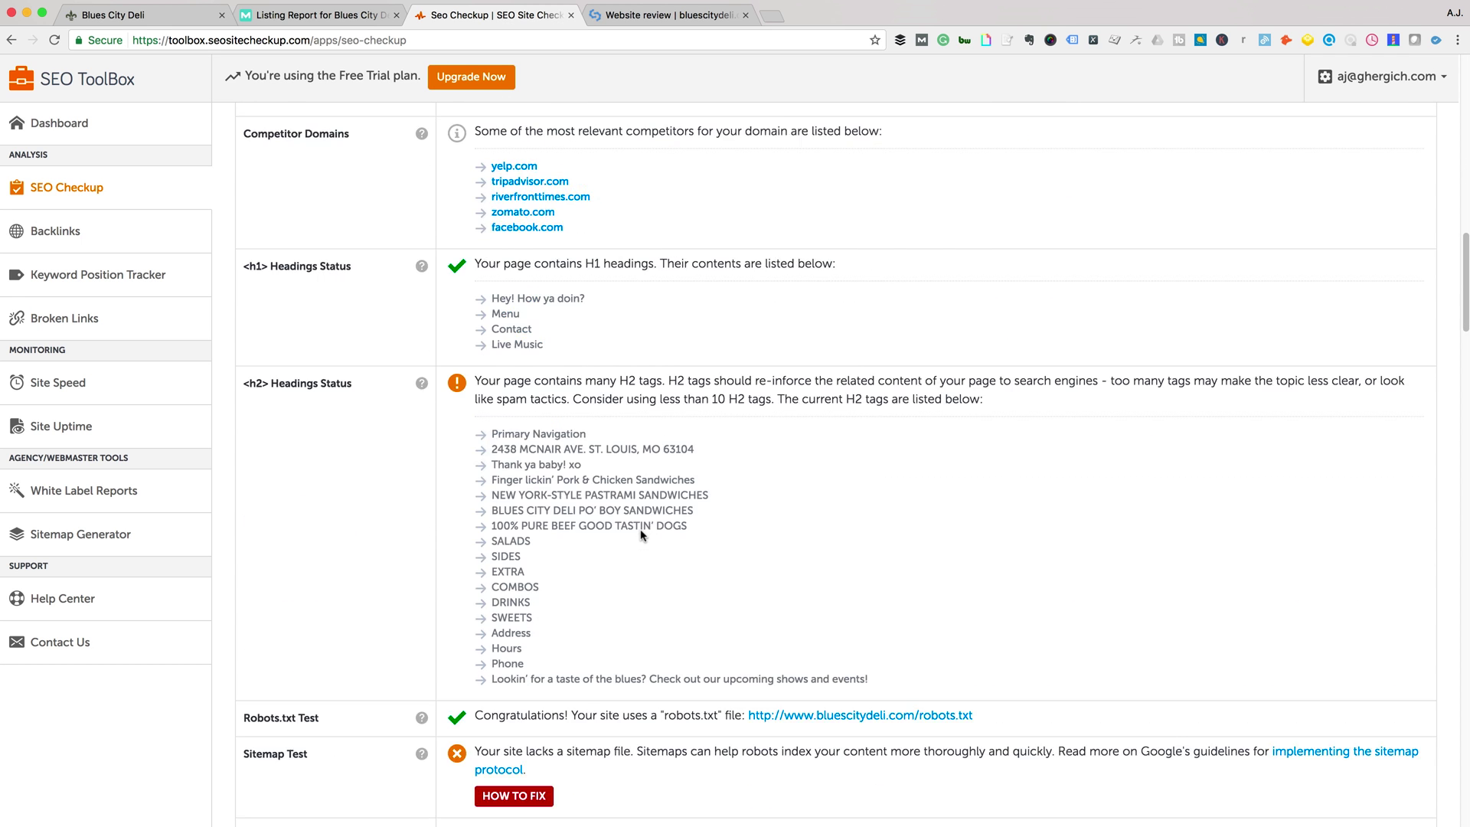
scroll(642, 535, "down", 2)
scroll(642, 535, "down", 2)
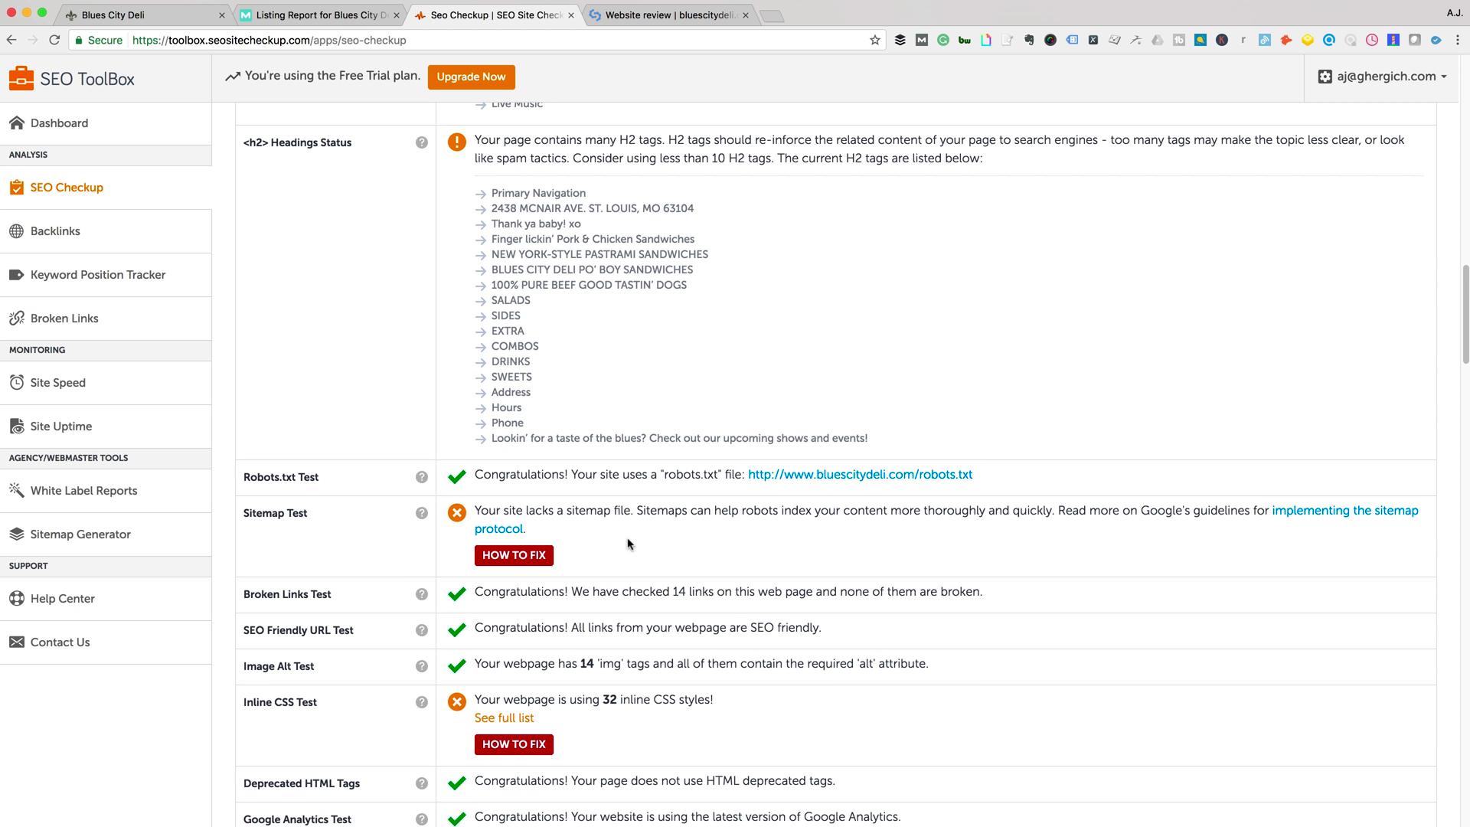
left_click(526, 563)
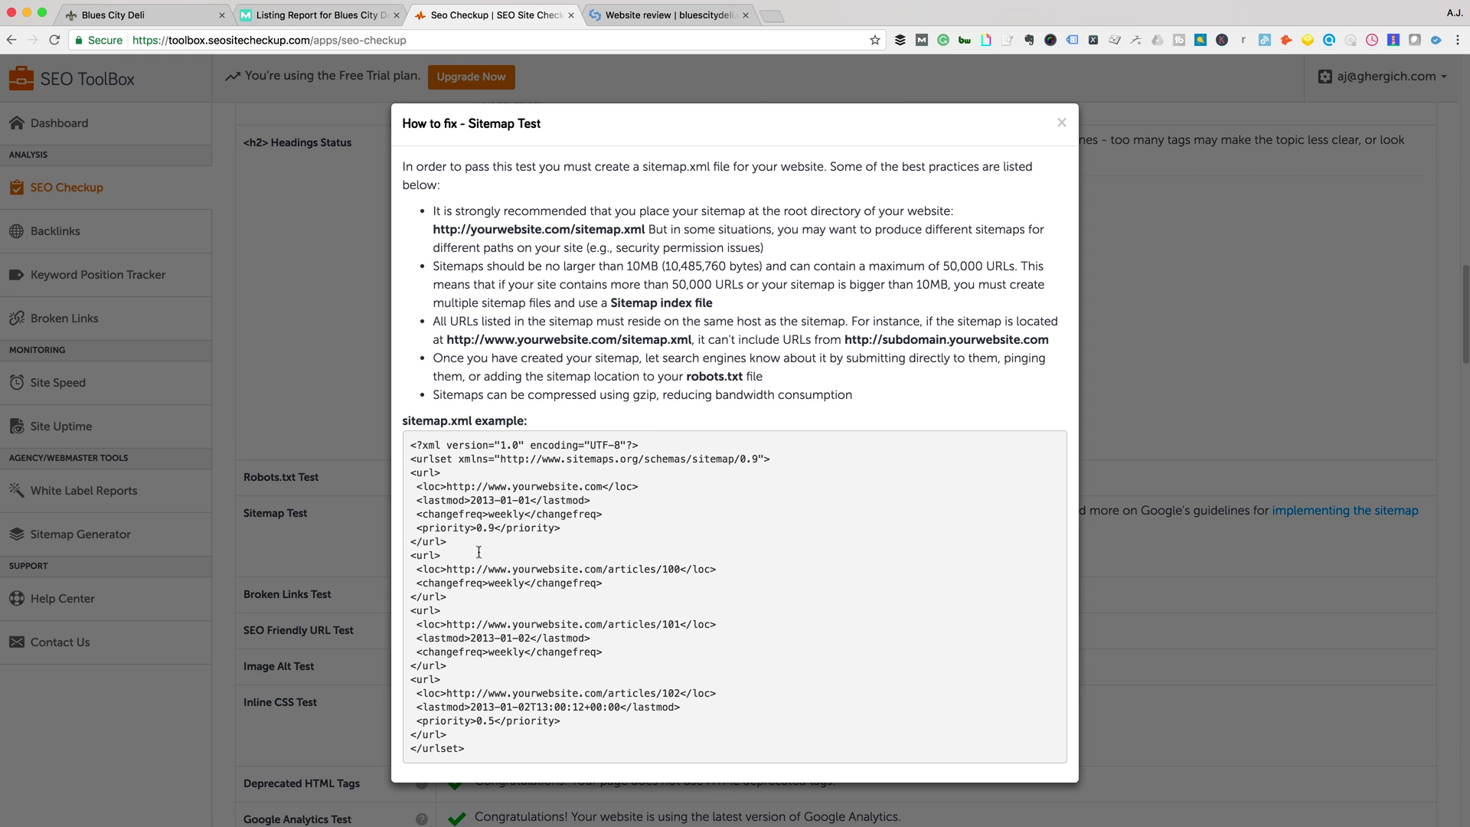
left_click(1059, 123)
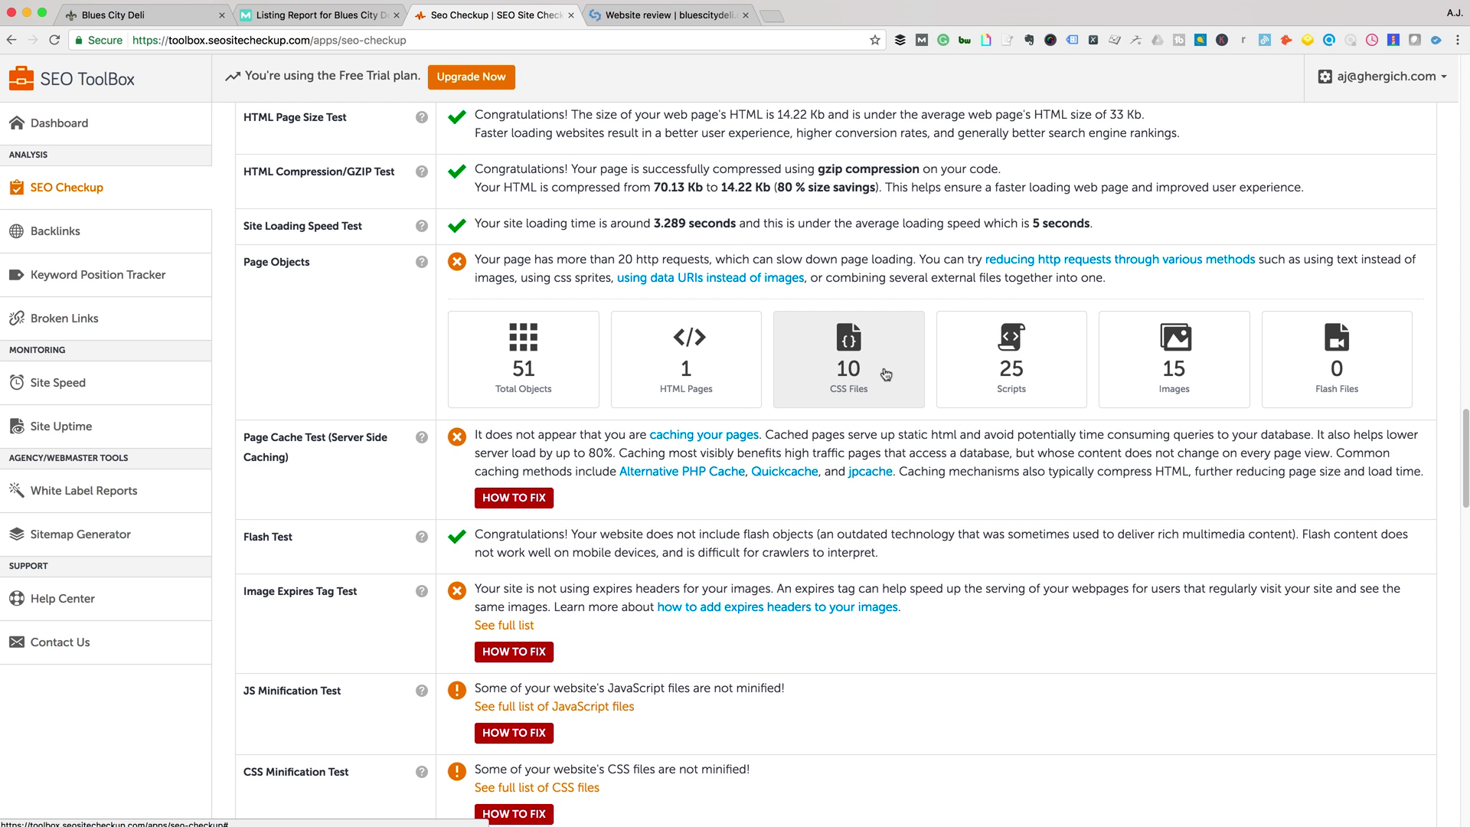
scroll(885, 373, "down", 4)
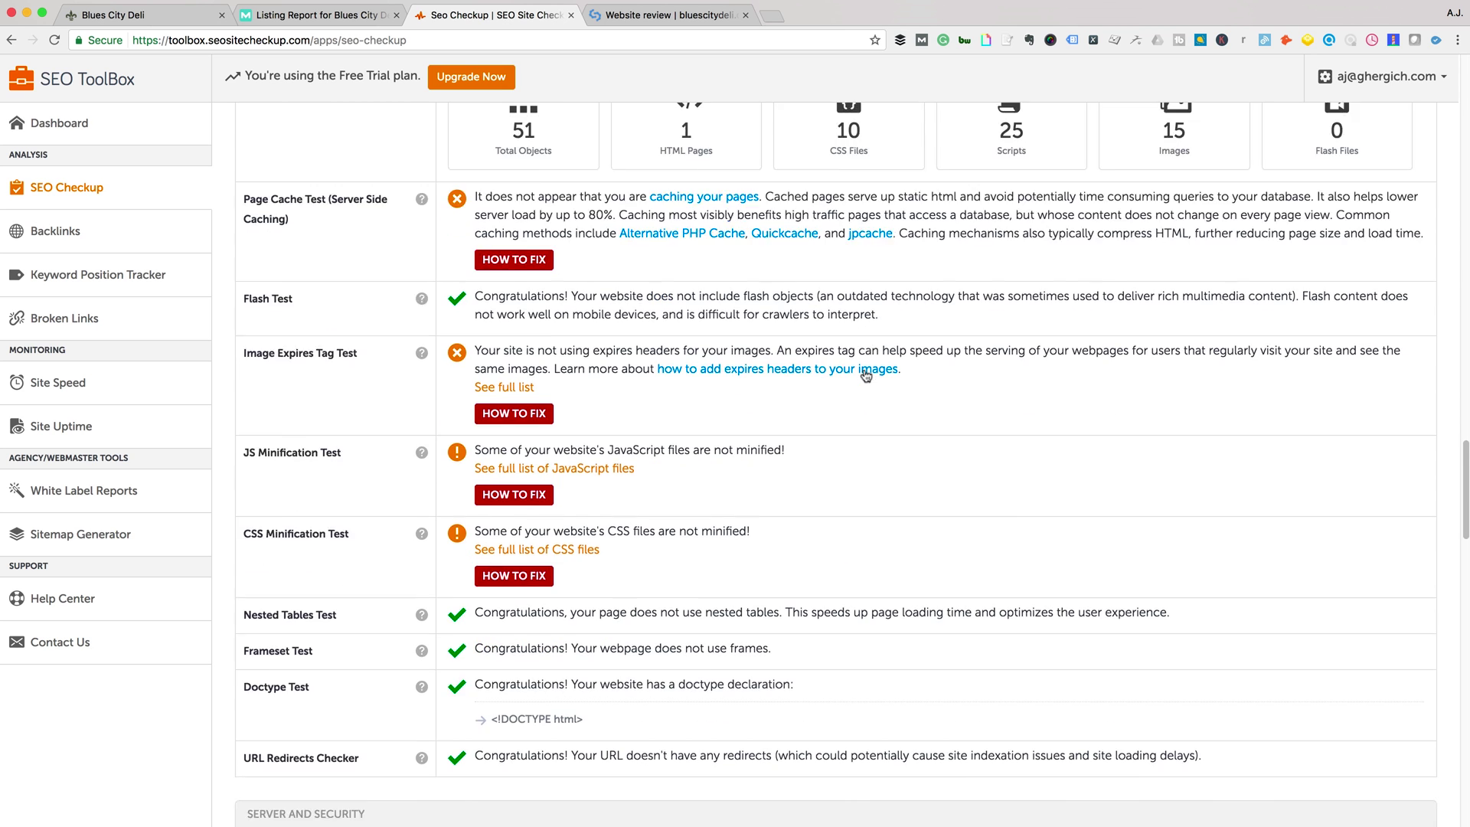
scroll(867, 374, "down", 2)
scroll(866, 375, "down", 10)
scroll(866, 375, "down", 7)
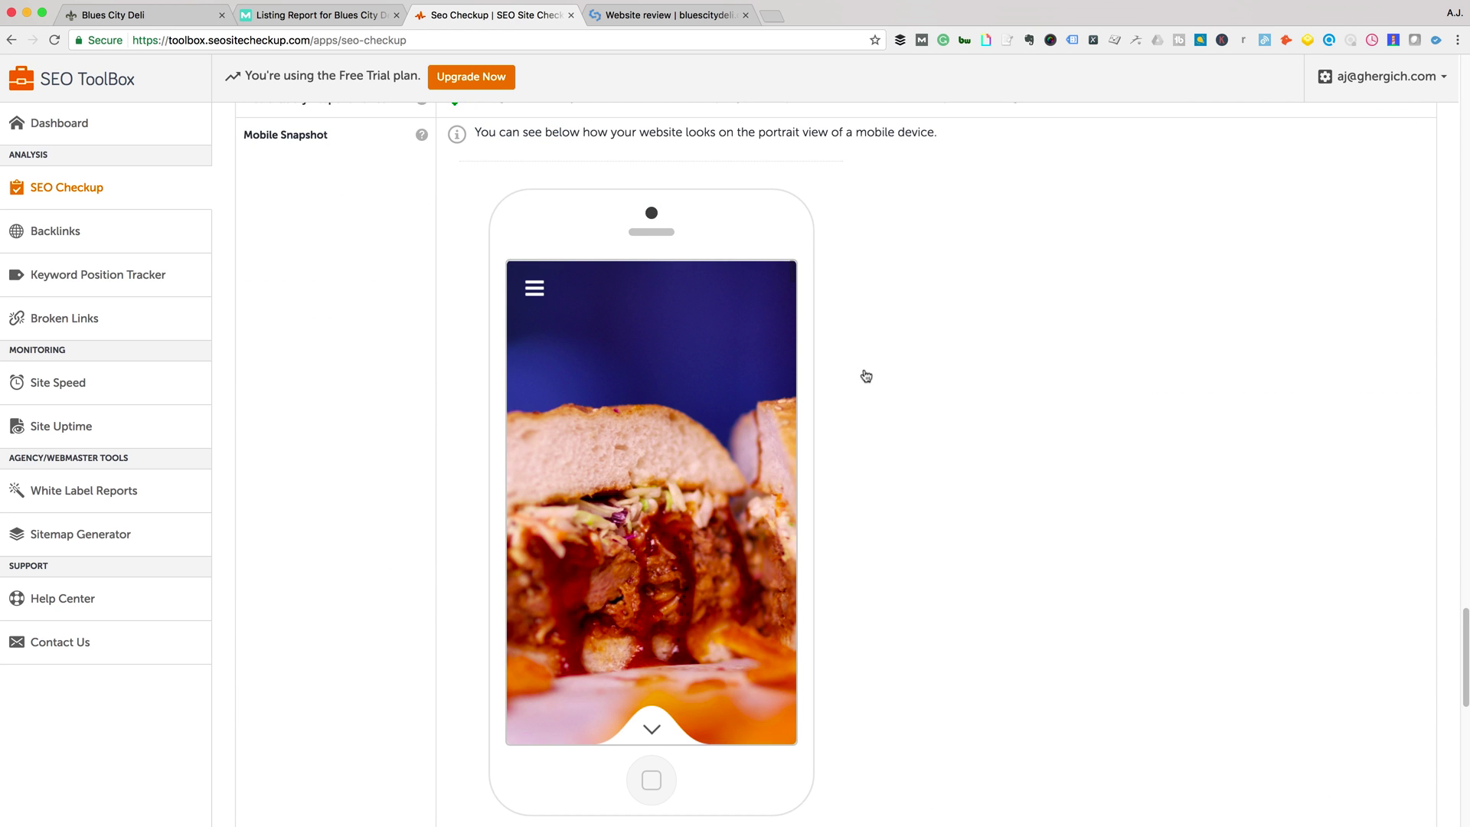
scroll(865, 376, "down", 7)
scroll(866, 376, "down", 5)
scroll(866, 376, "down", 4)
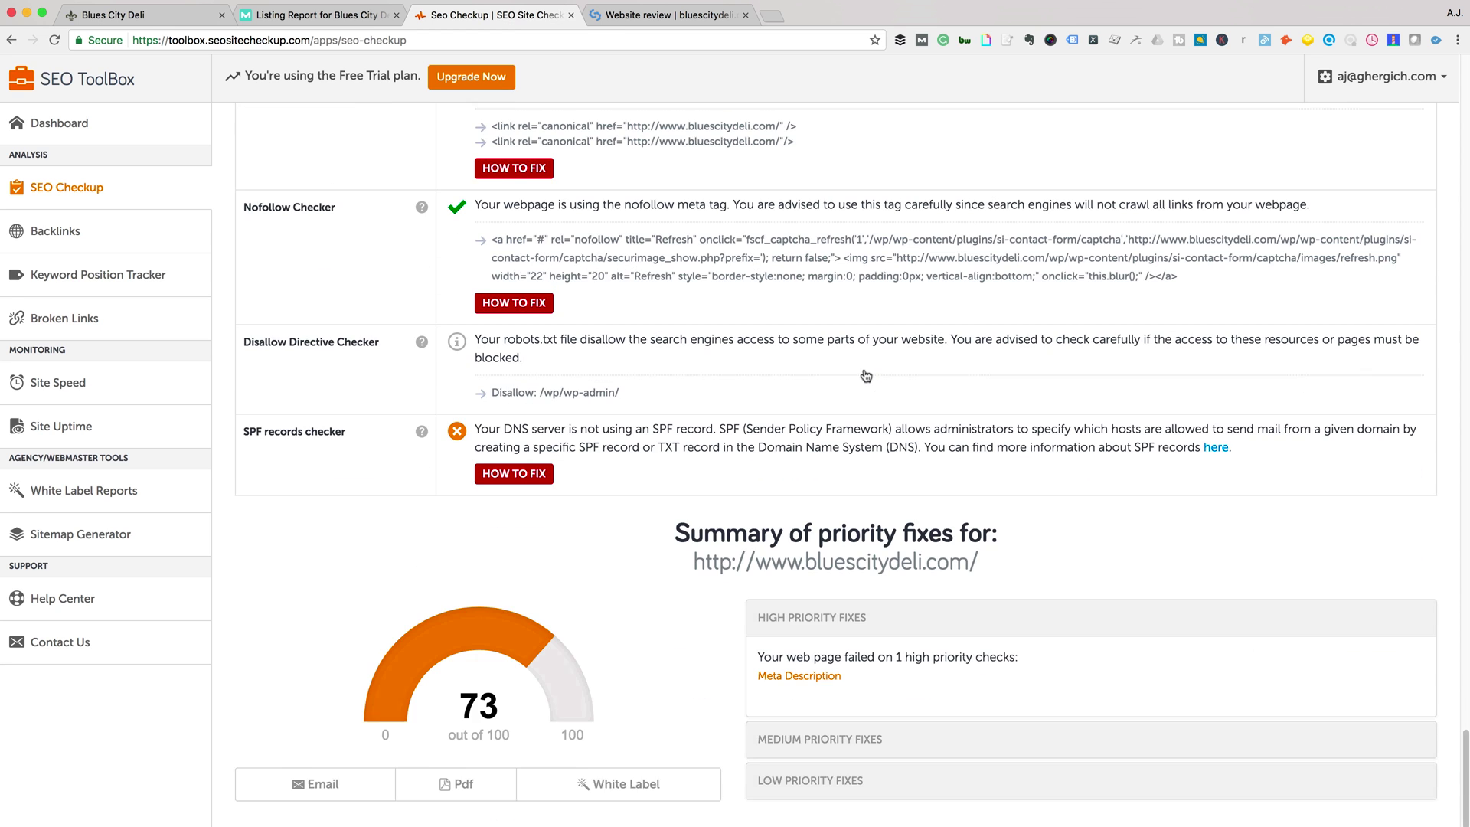
scroll(865, 375, "up", 15)
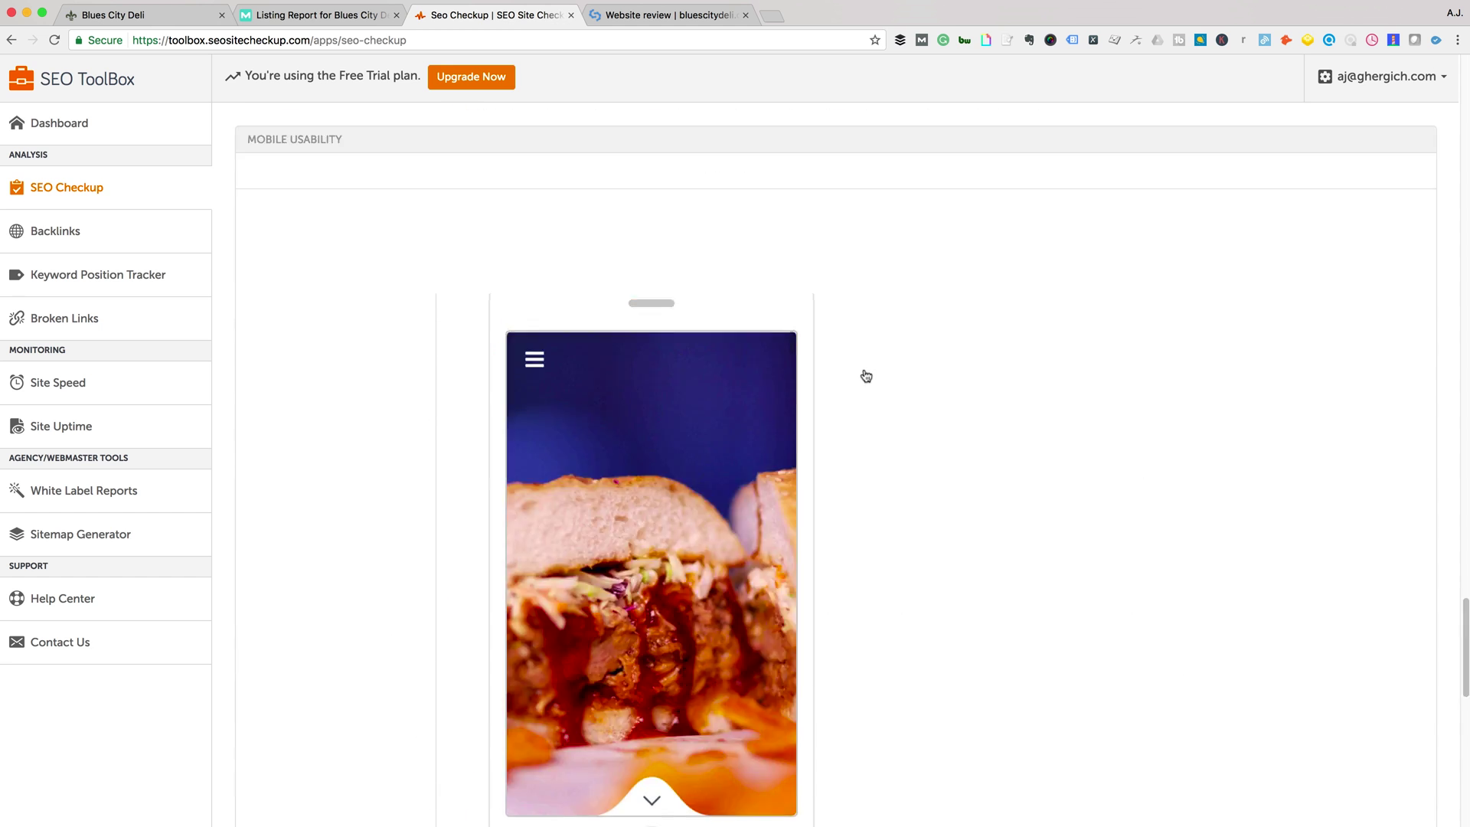
scroll(867, 376, "up", 20)
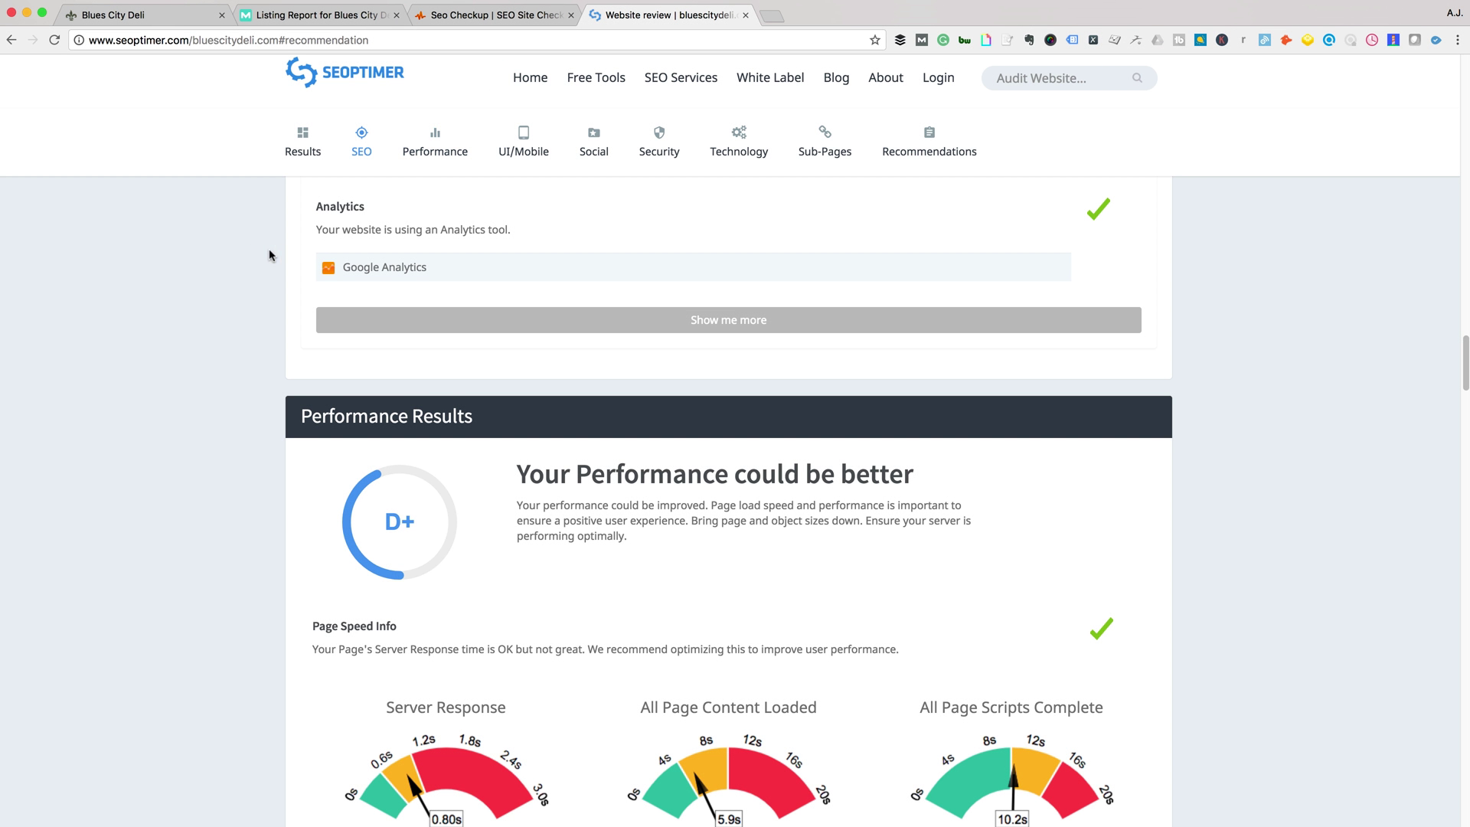
scroll(202, 313, "up", 5)
scroll(208, 318, "up", 5)
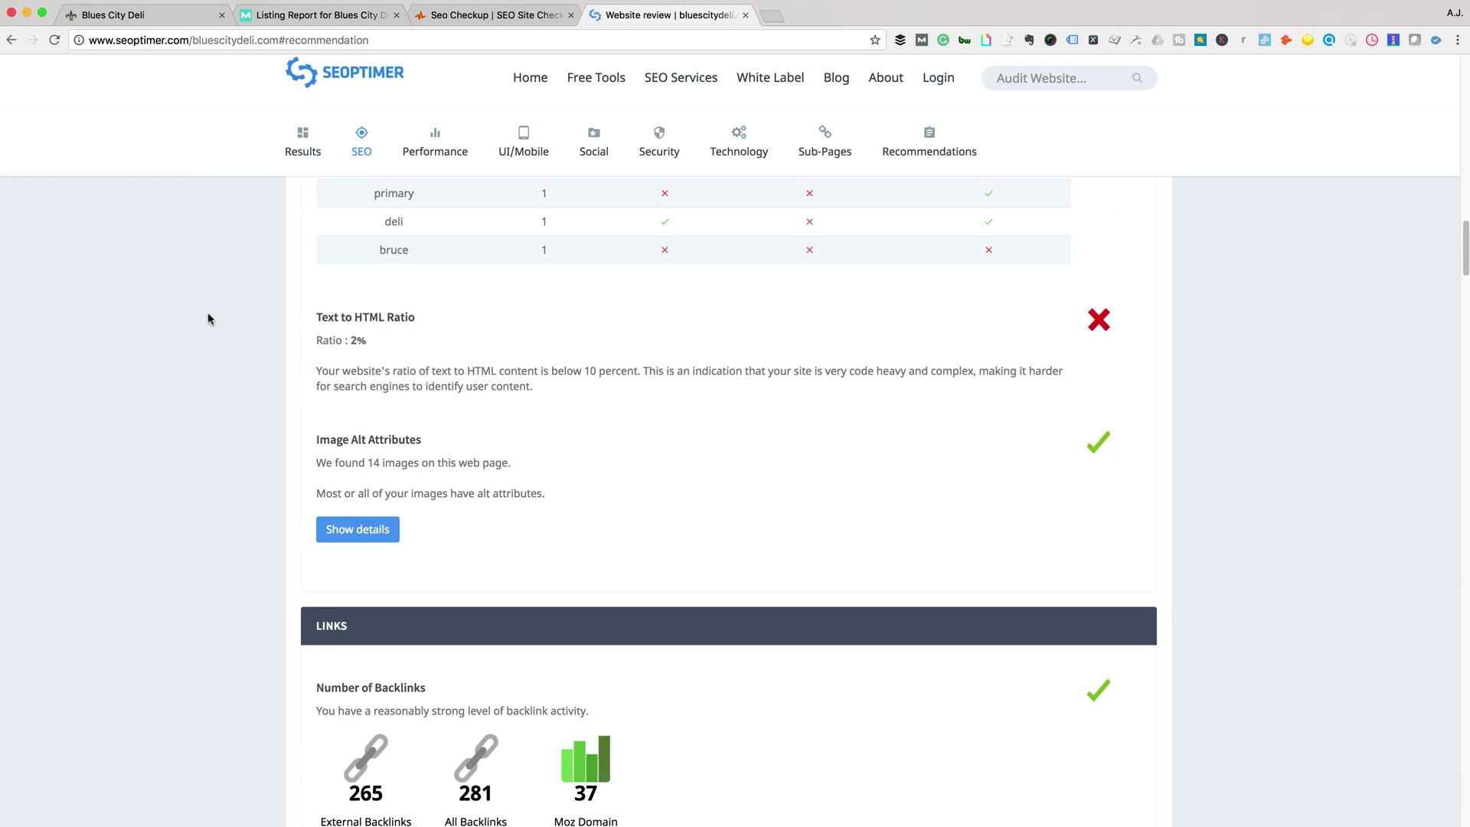
scroll(208, 319, "up", 5)
scroll(210, 321, "up", 5)
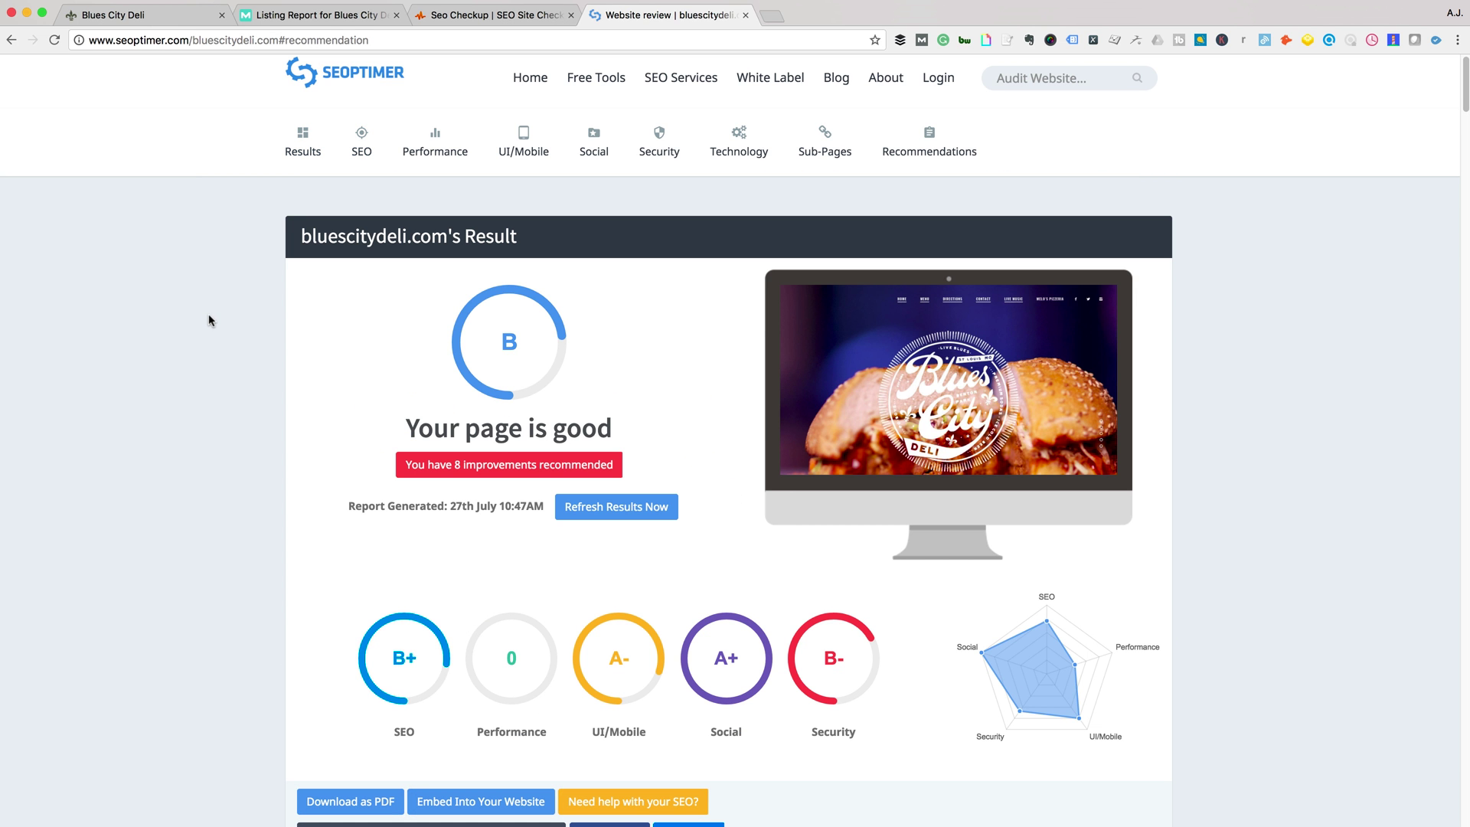
scroll(209, 321, "down", 2)
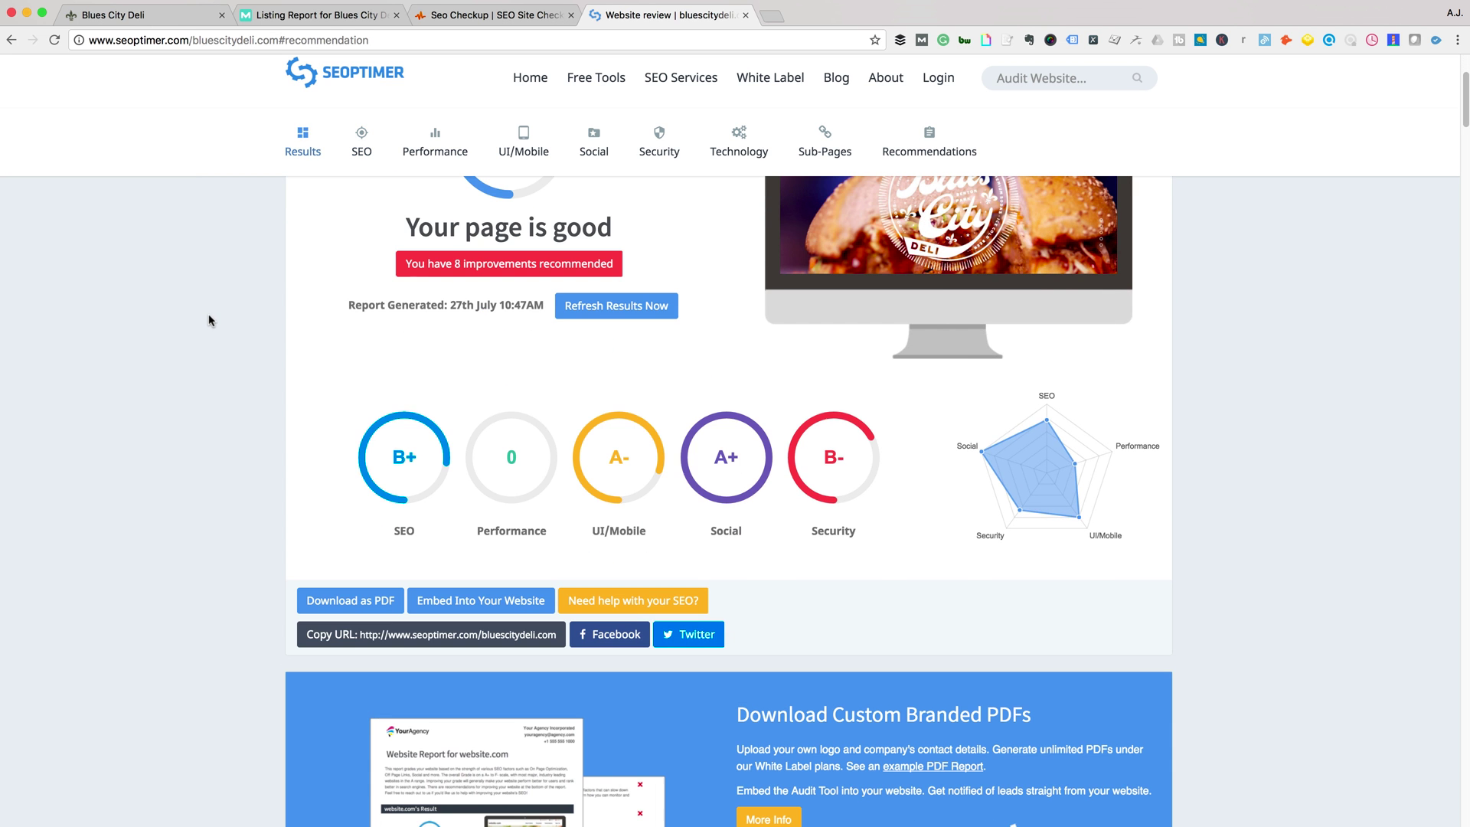
scroll(209, 321, "down", 5)
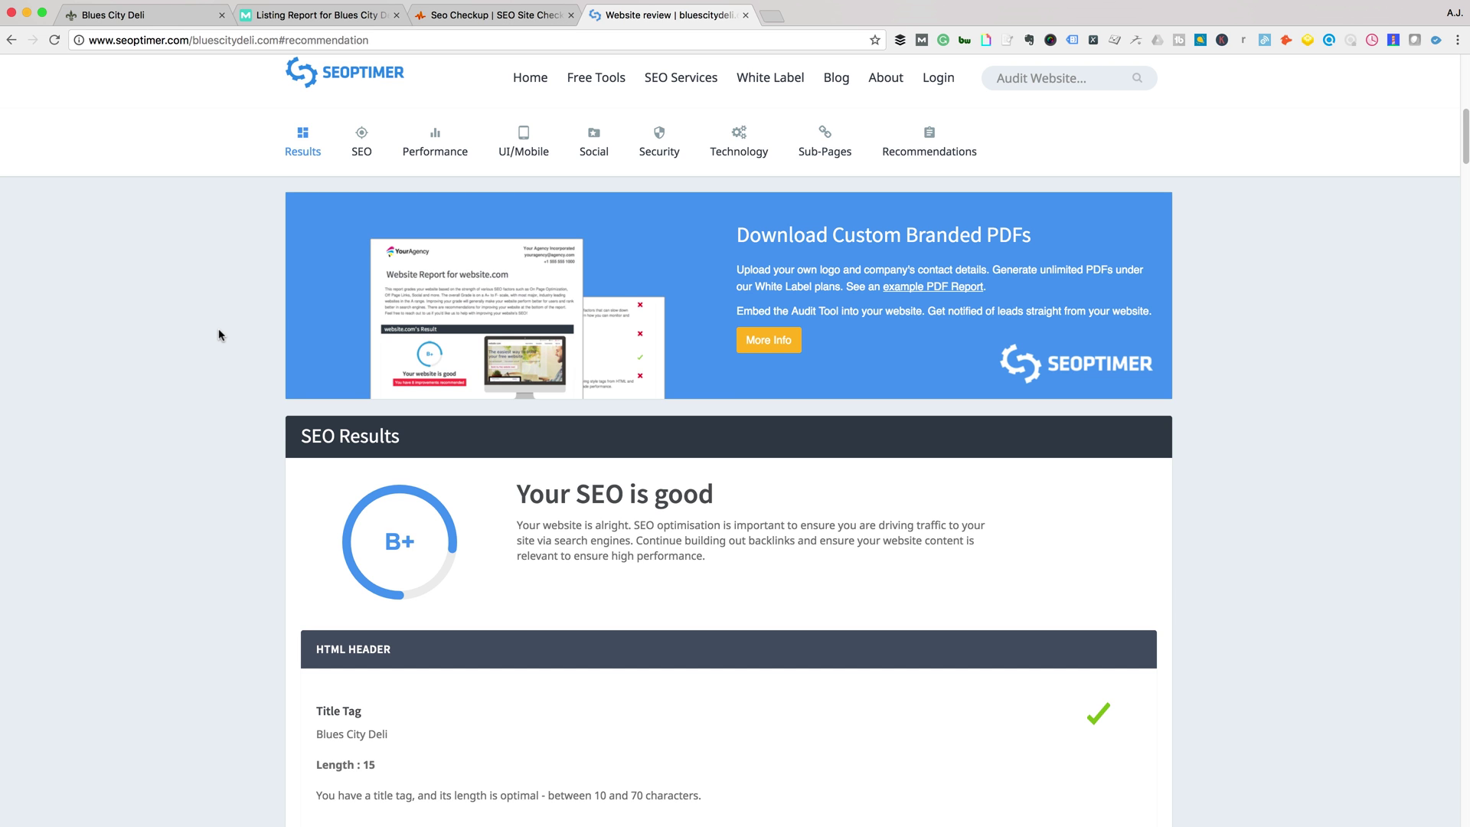
scroll(218, 334, "down", 10)
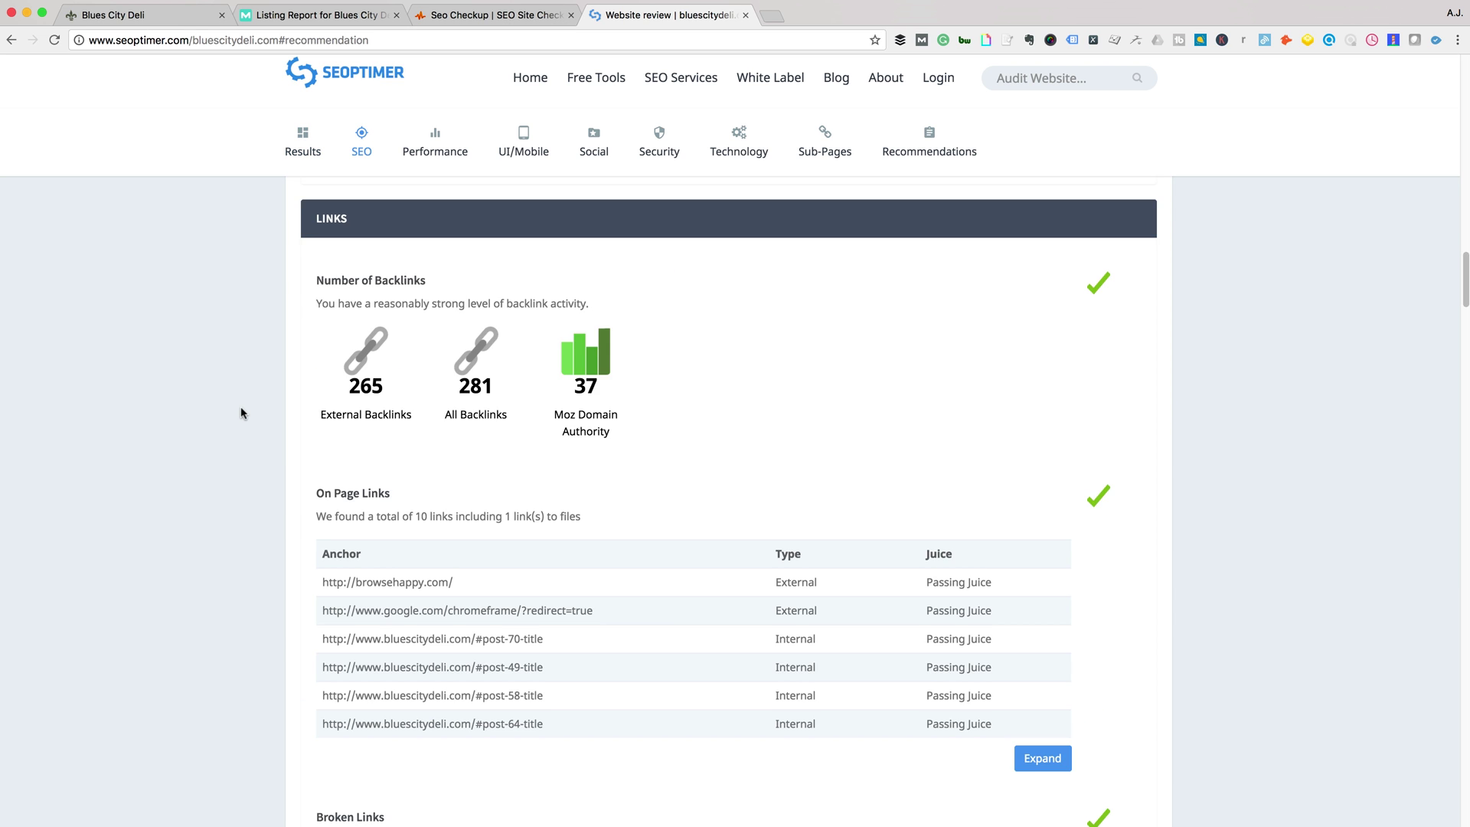
scroll(239, 410, "down", 10)
scroll(240, 410, "down", 5)
scroll(239, 411, "down", 5)
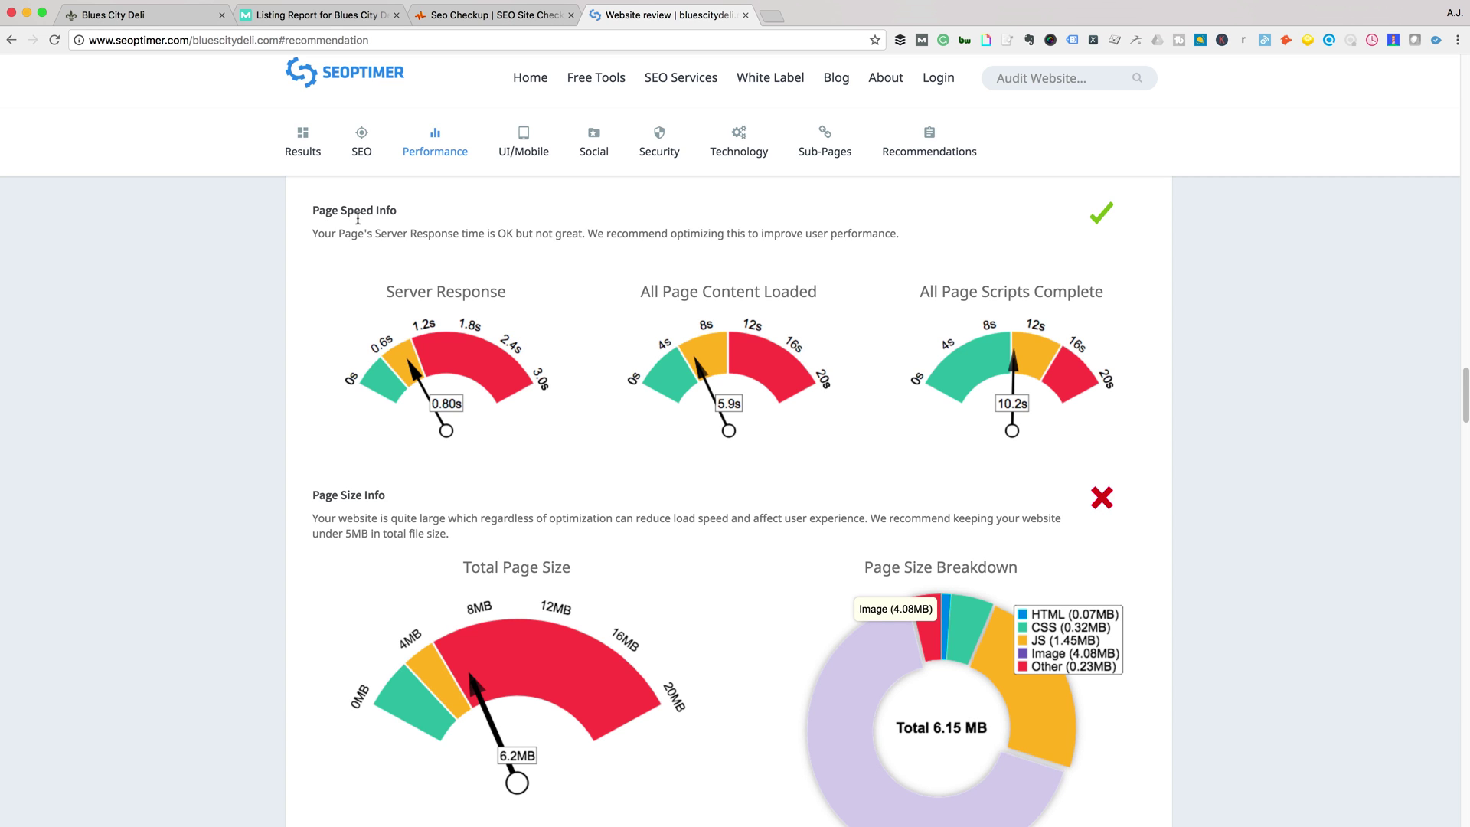
scroll(555, 347, "up", 1)
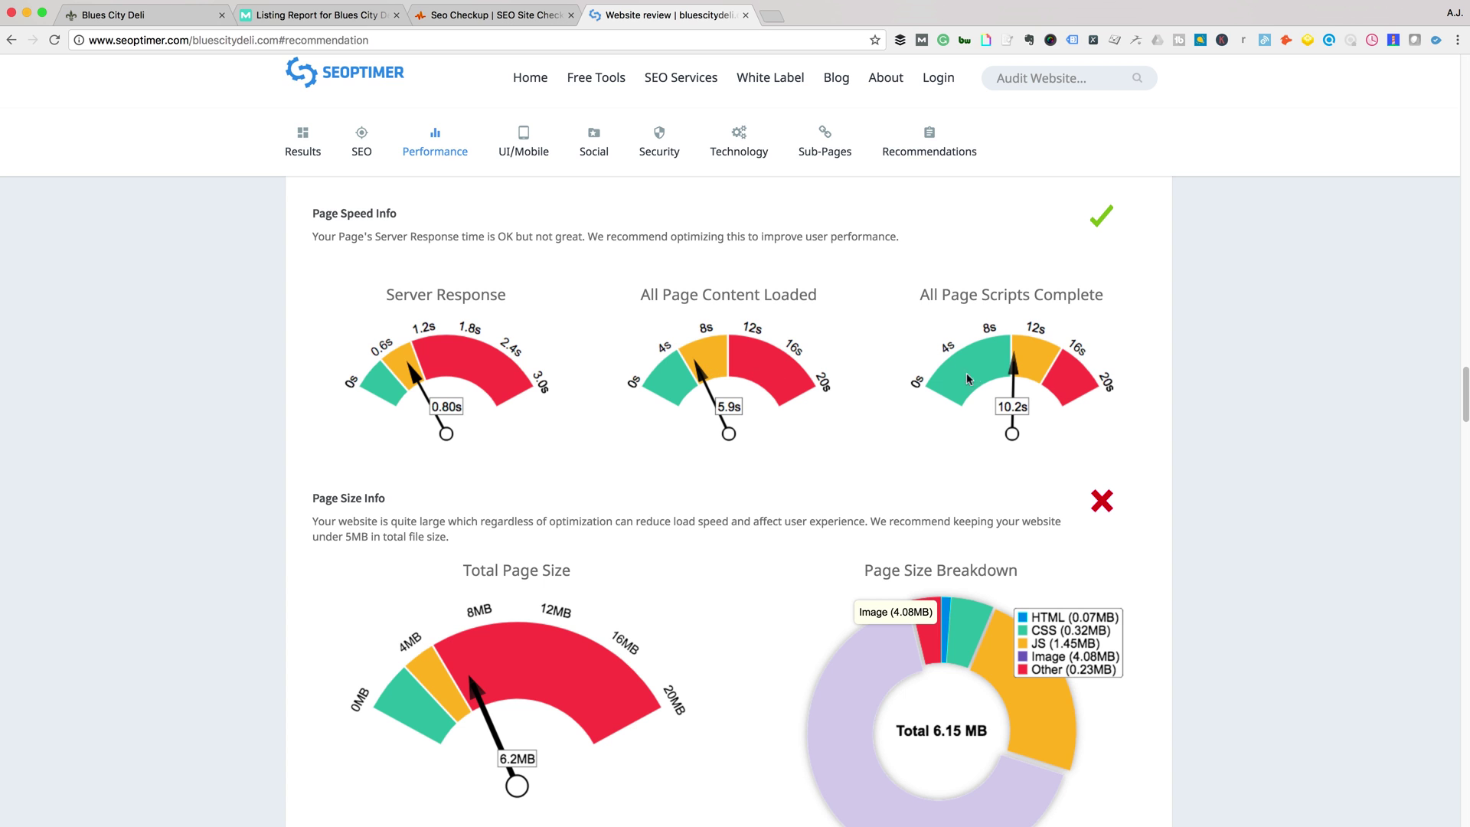
scroll(654, 438, "down", 3)
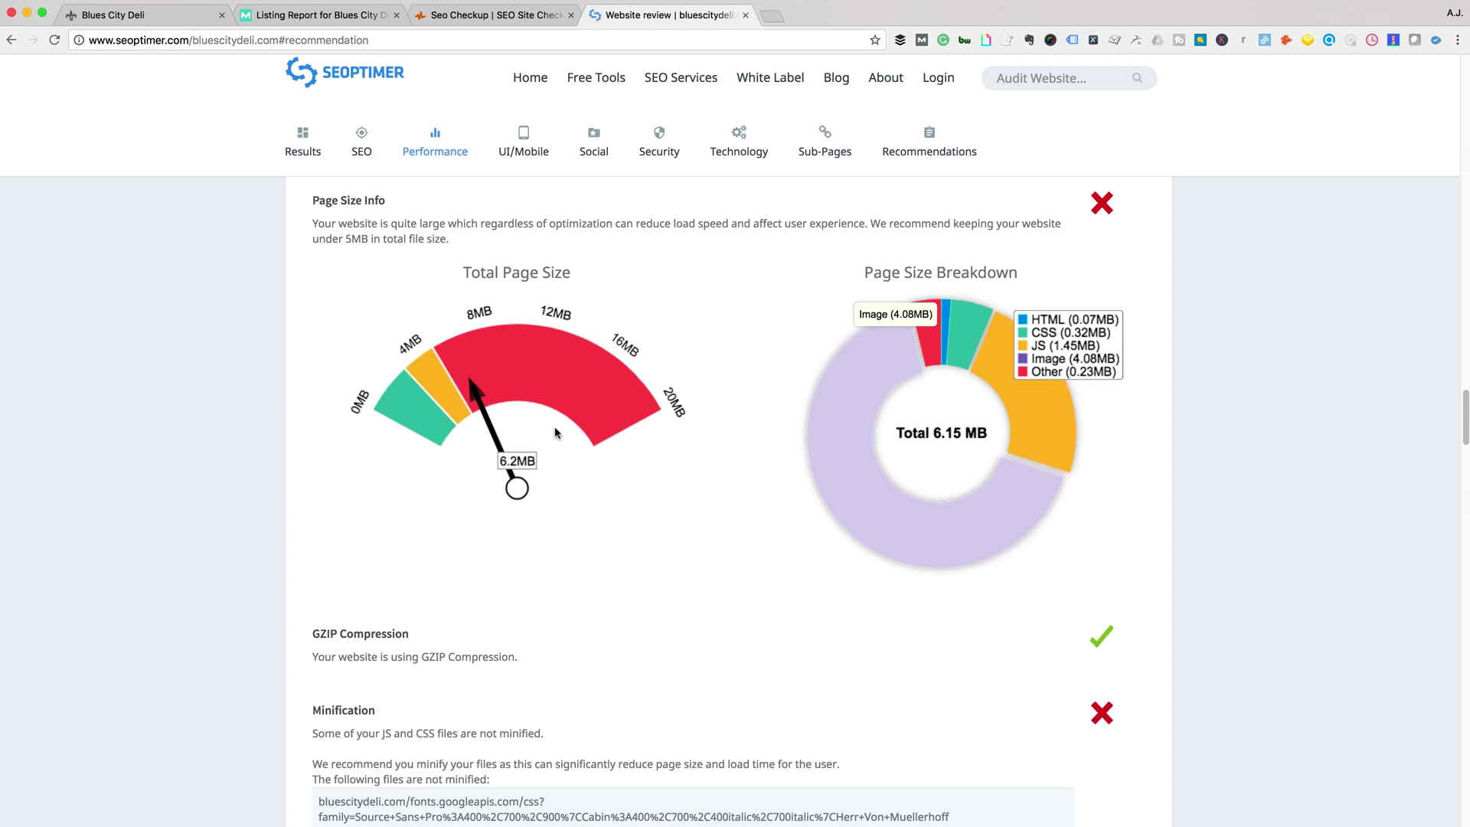
scroll(574, 516, "up", 4)
scroll(574, 516, "down", 2)
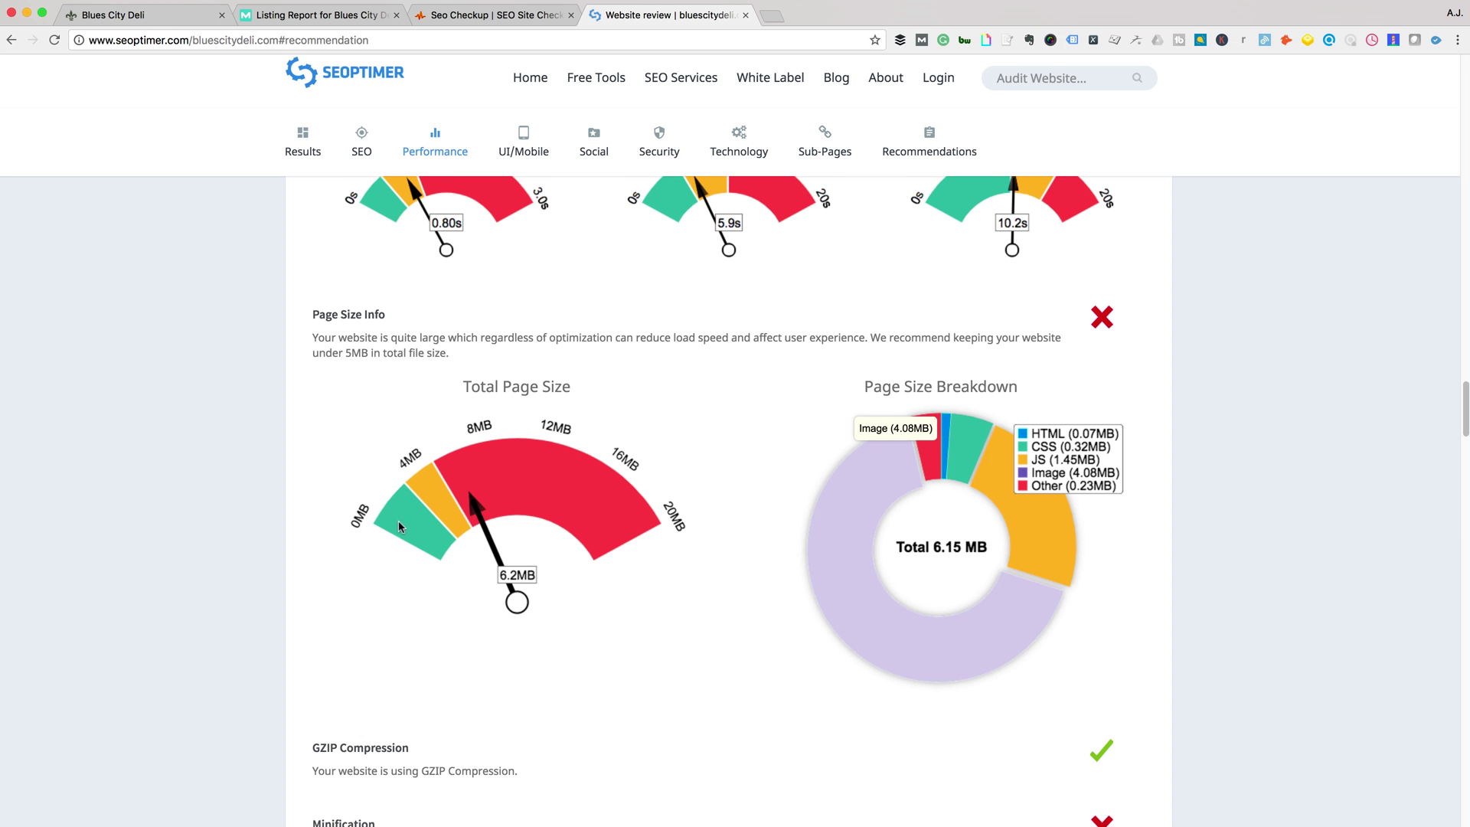
scroll(398, 520, "up", 1)
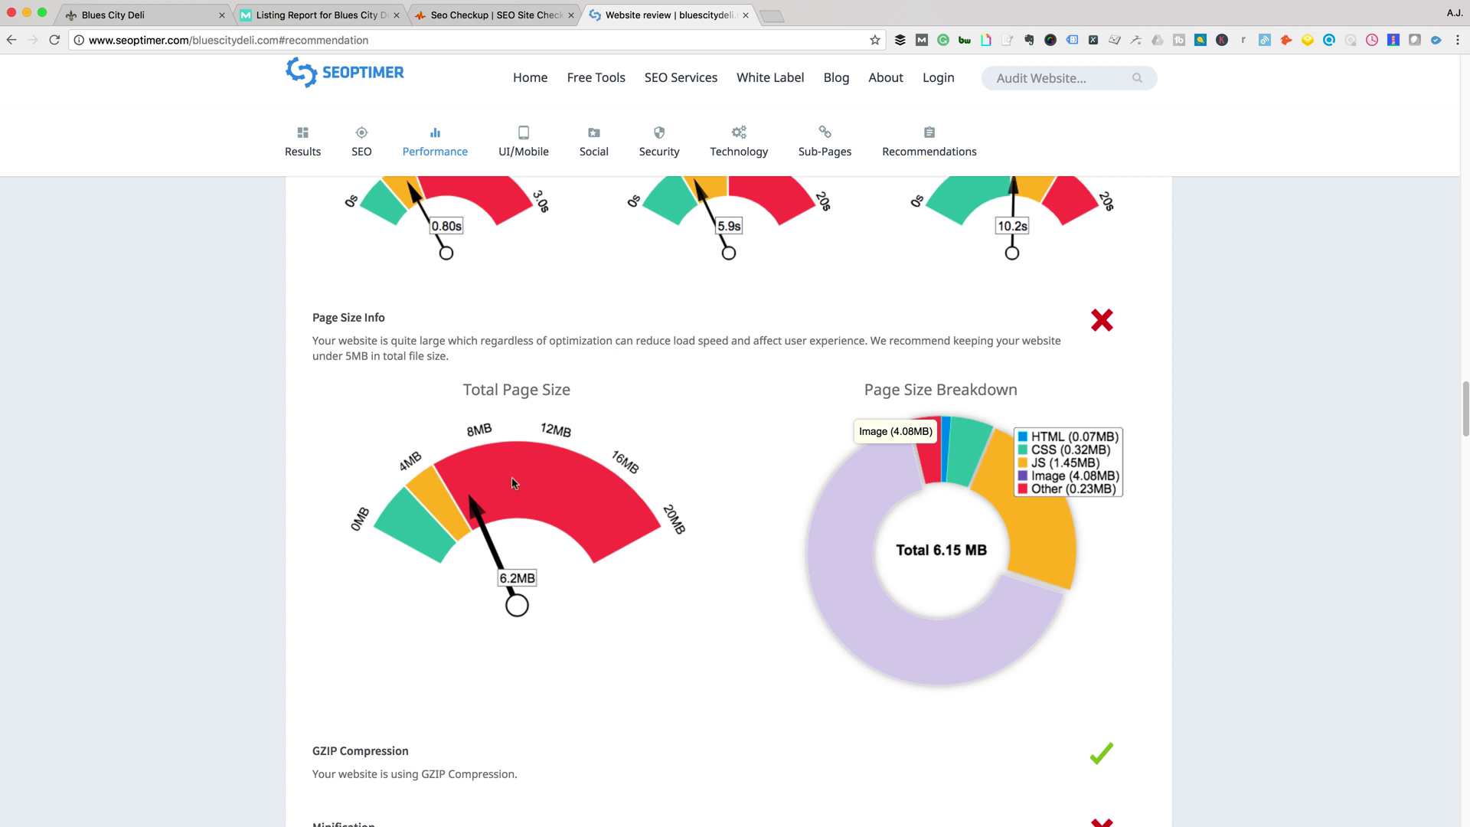
scroll(541, 482, "up", 5)
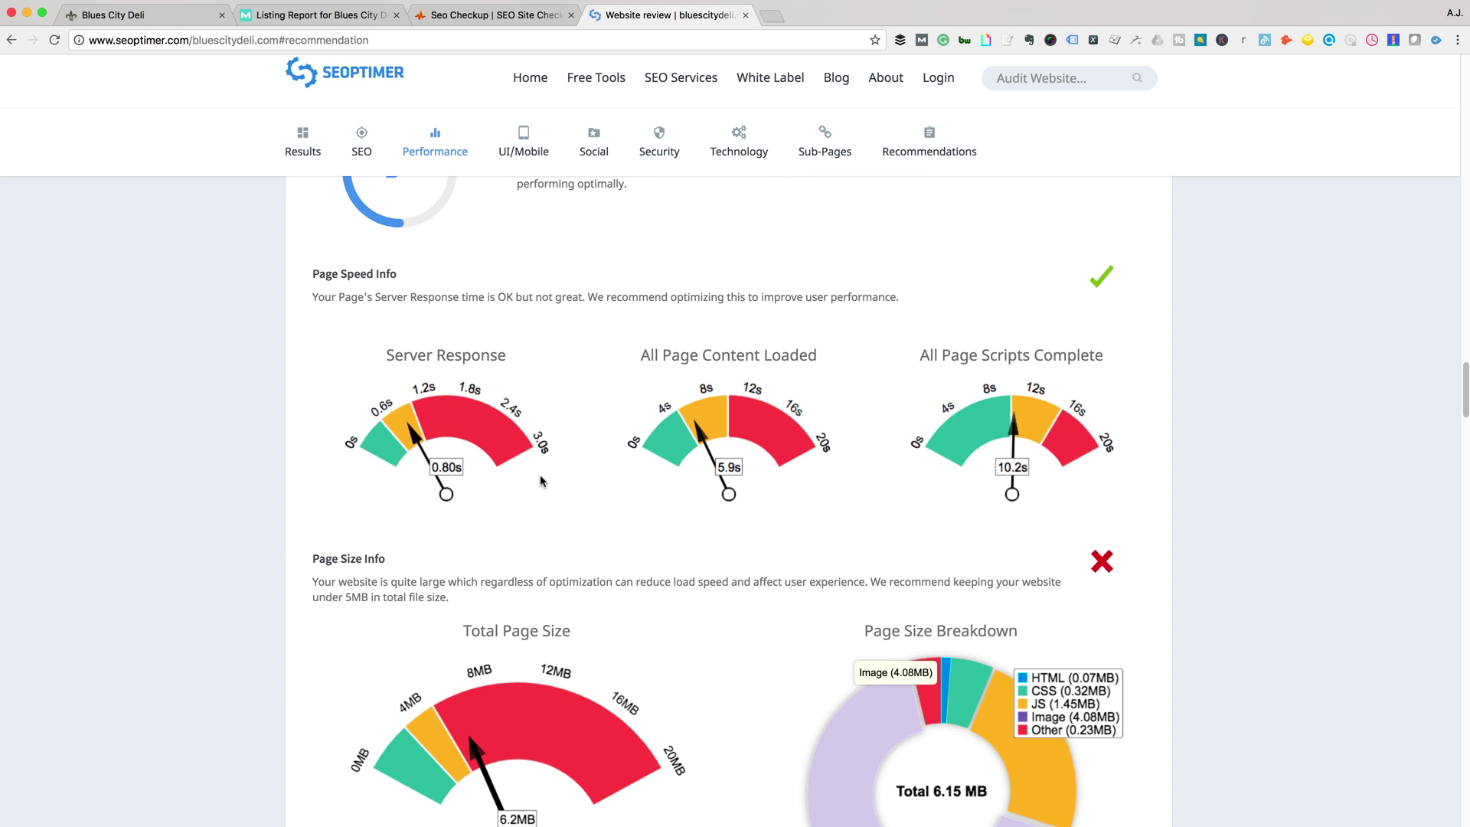
scroll(541, 482, "up", 1)
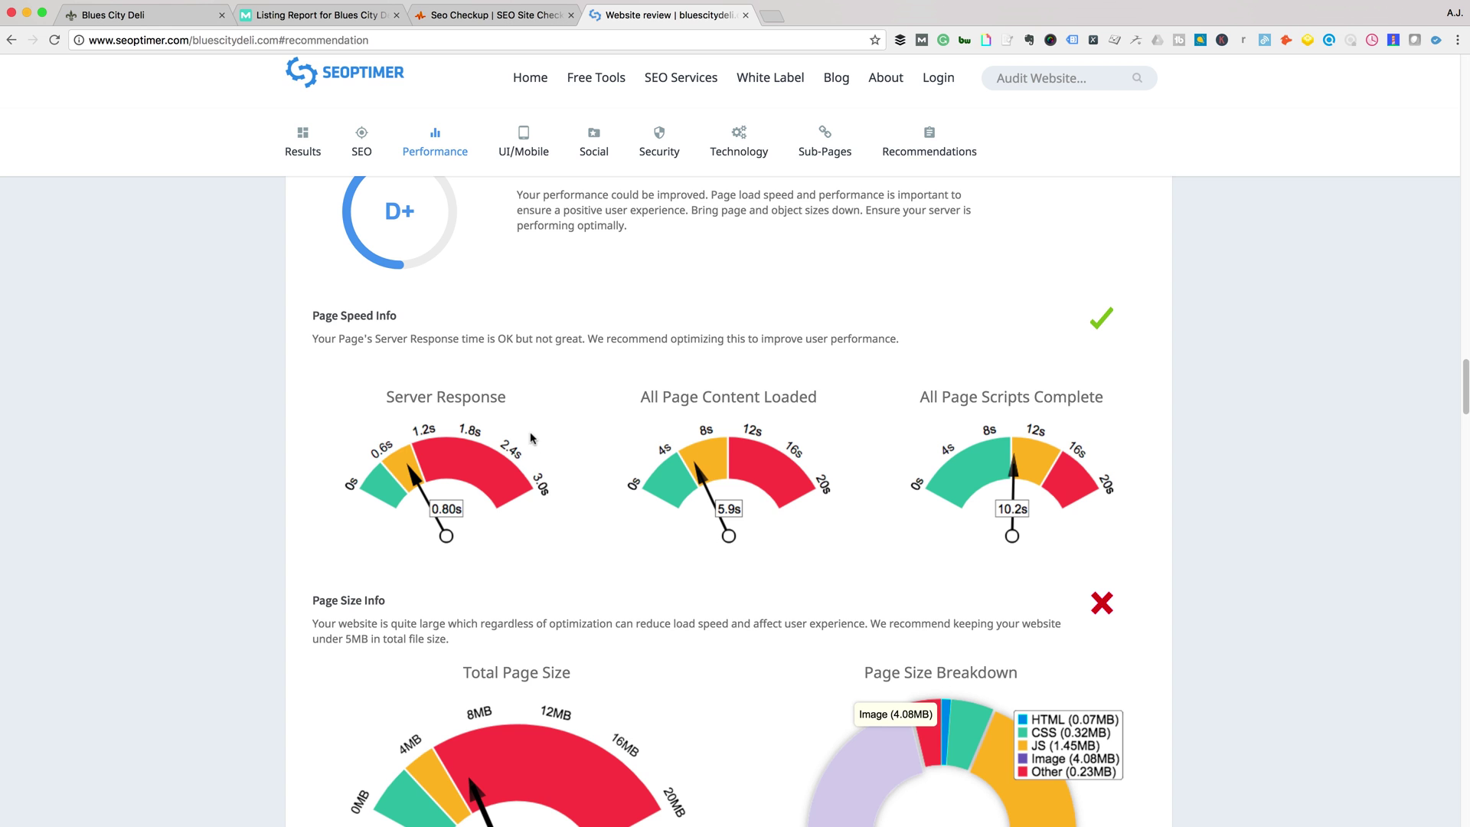
scroll(548, 443, "up", 3)
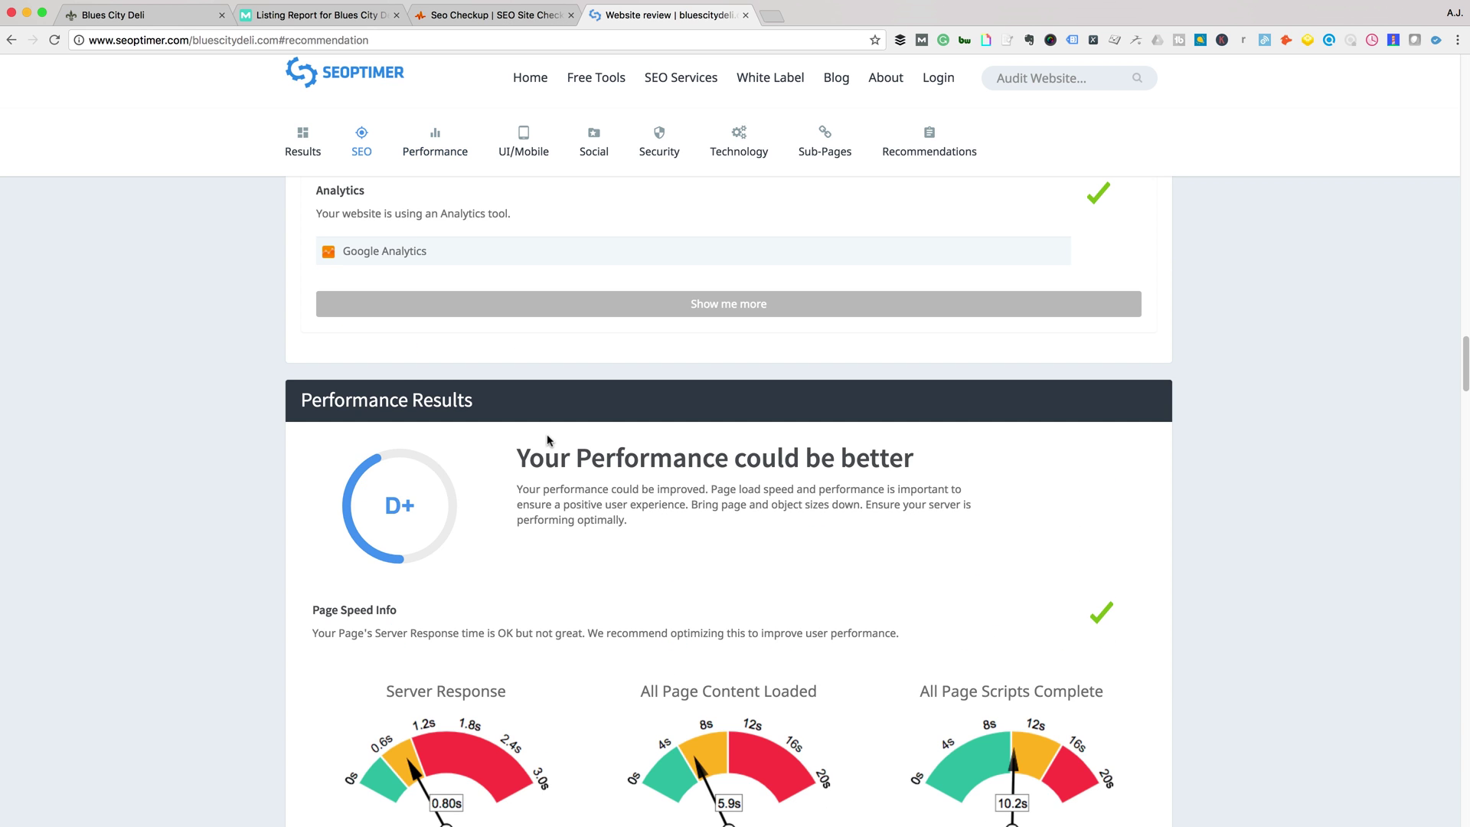
scroll(547, 442, "down", 4)
scroll(548, 440, "down", 2)
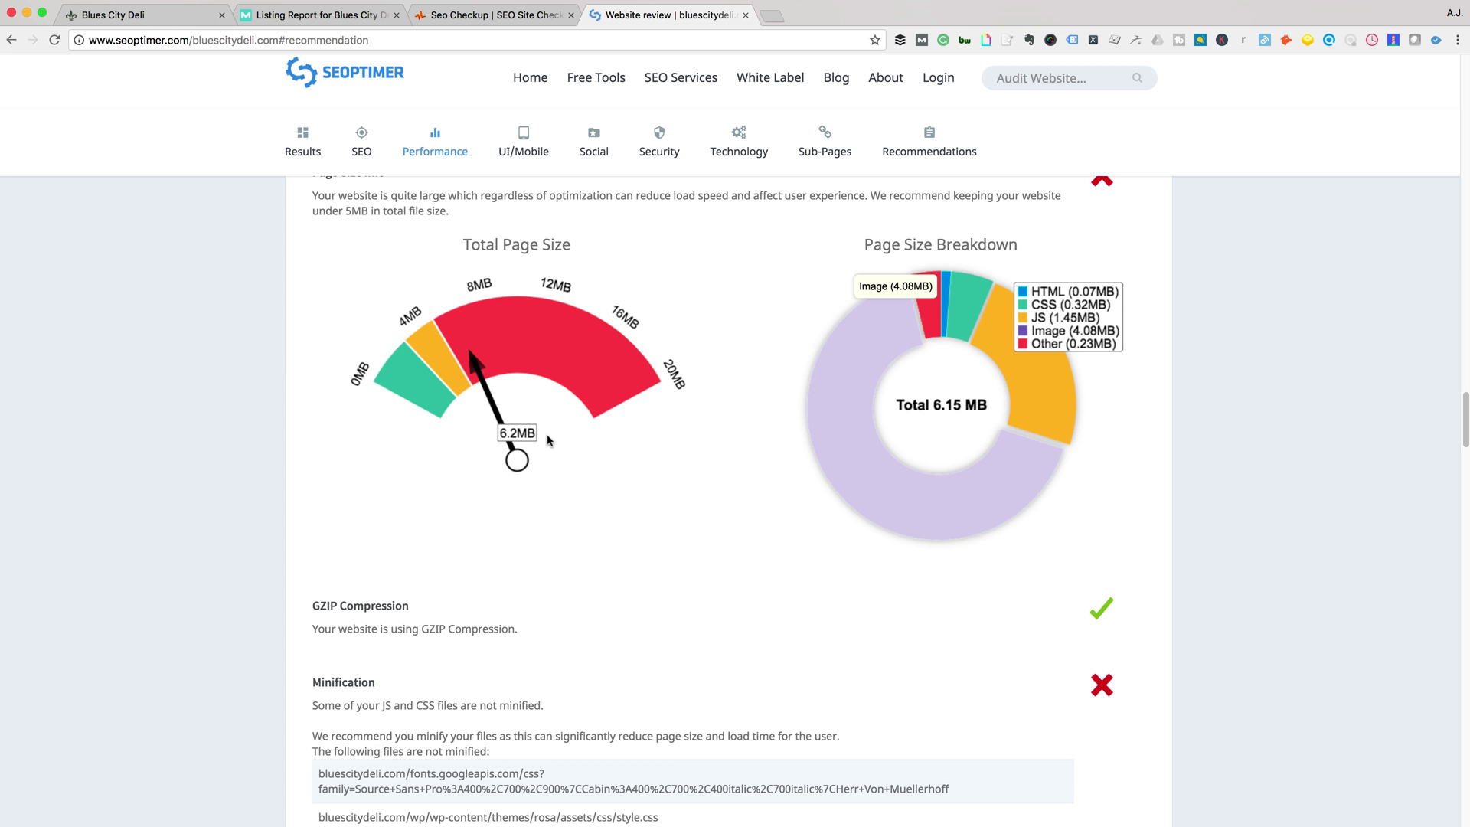
scroll(626, 477, "down", 2)
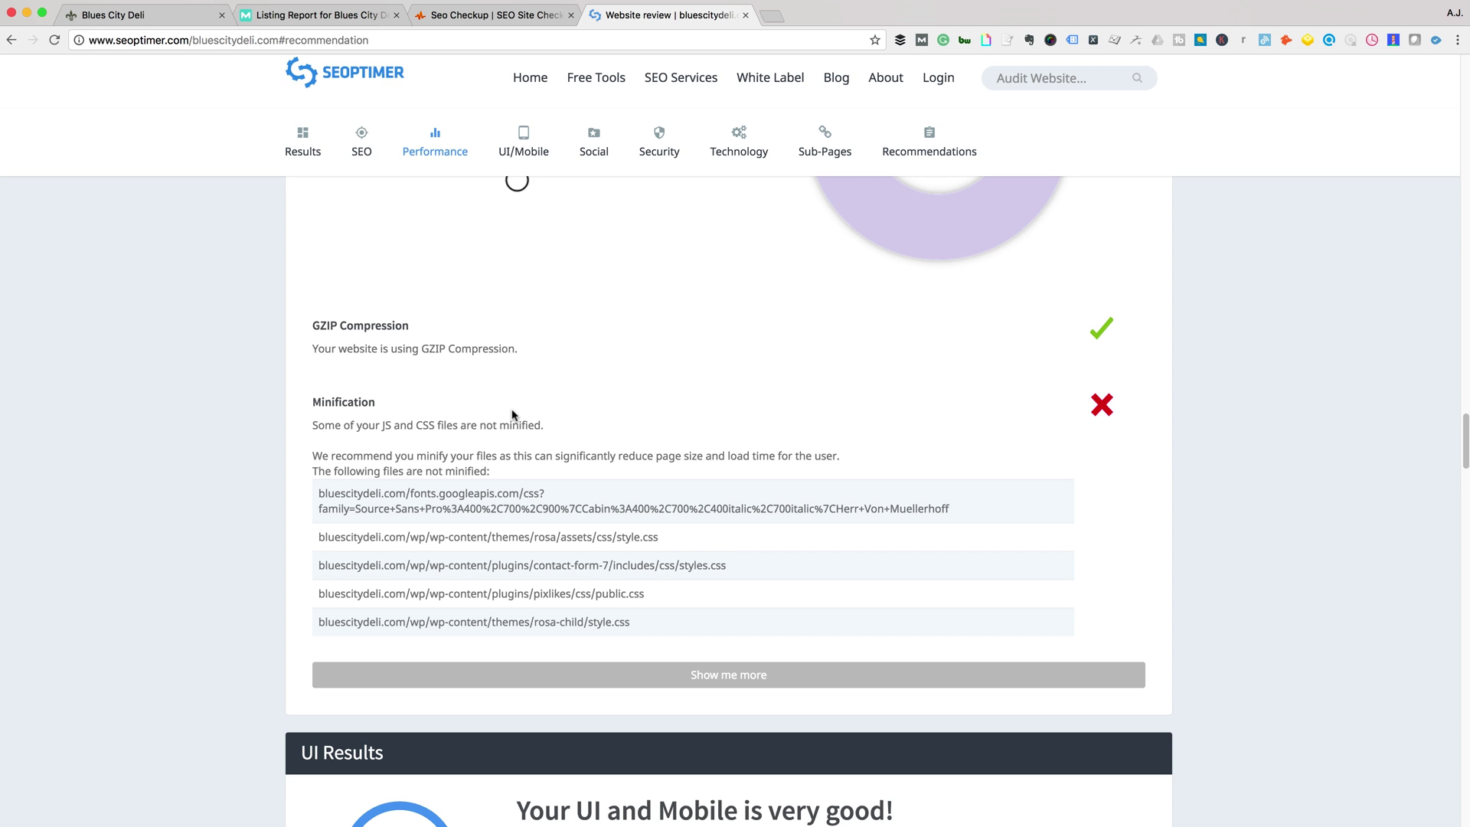
scroll(512, 415, "down", 1)
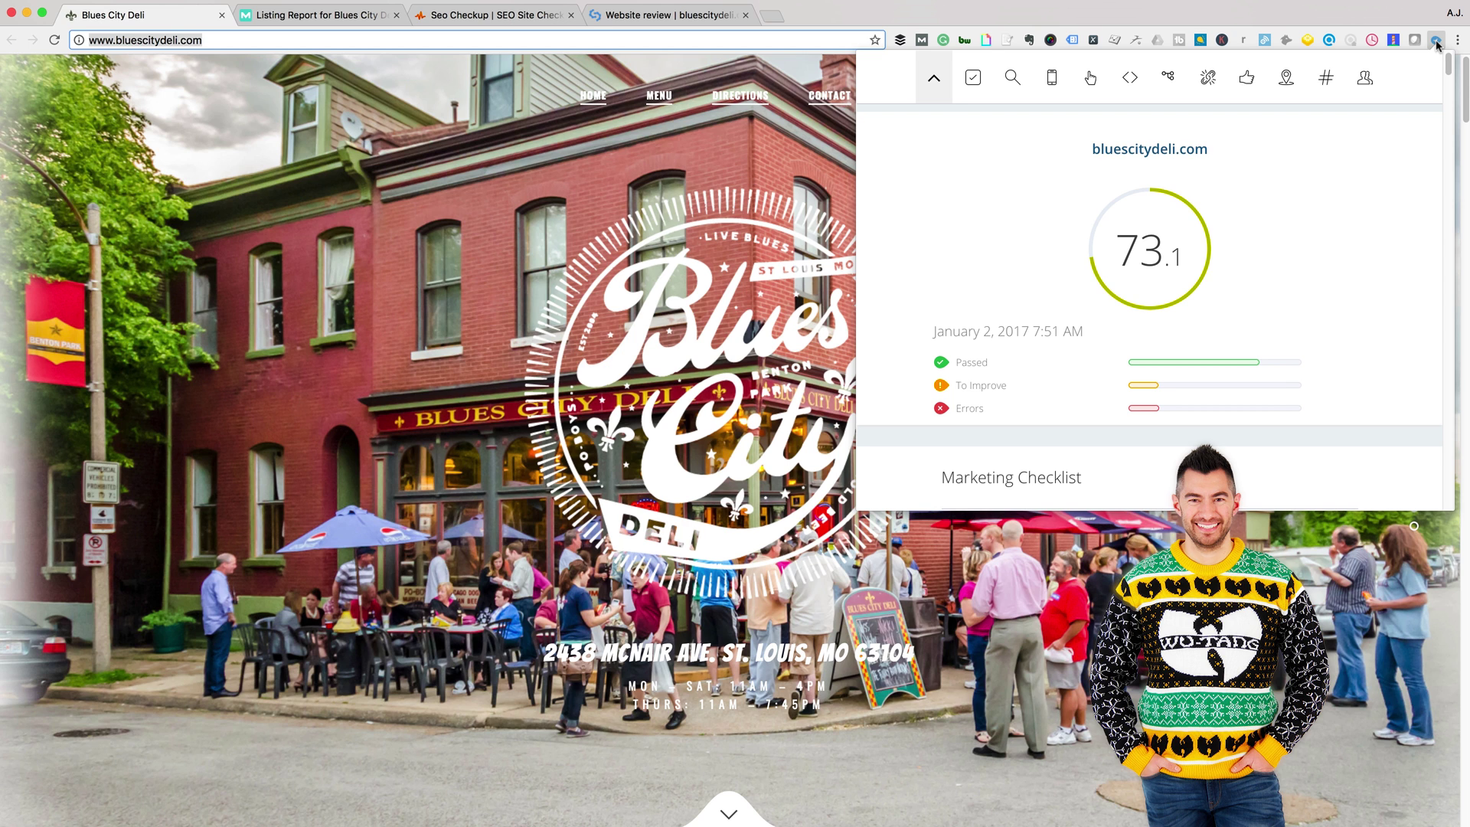
scroll(1194, 241, "down", 5)
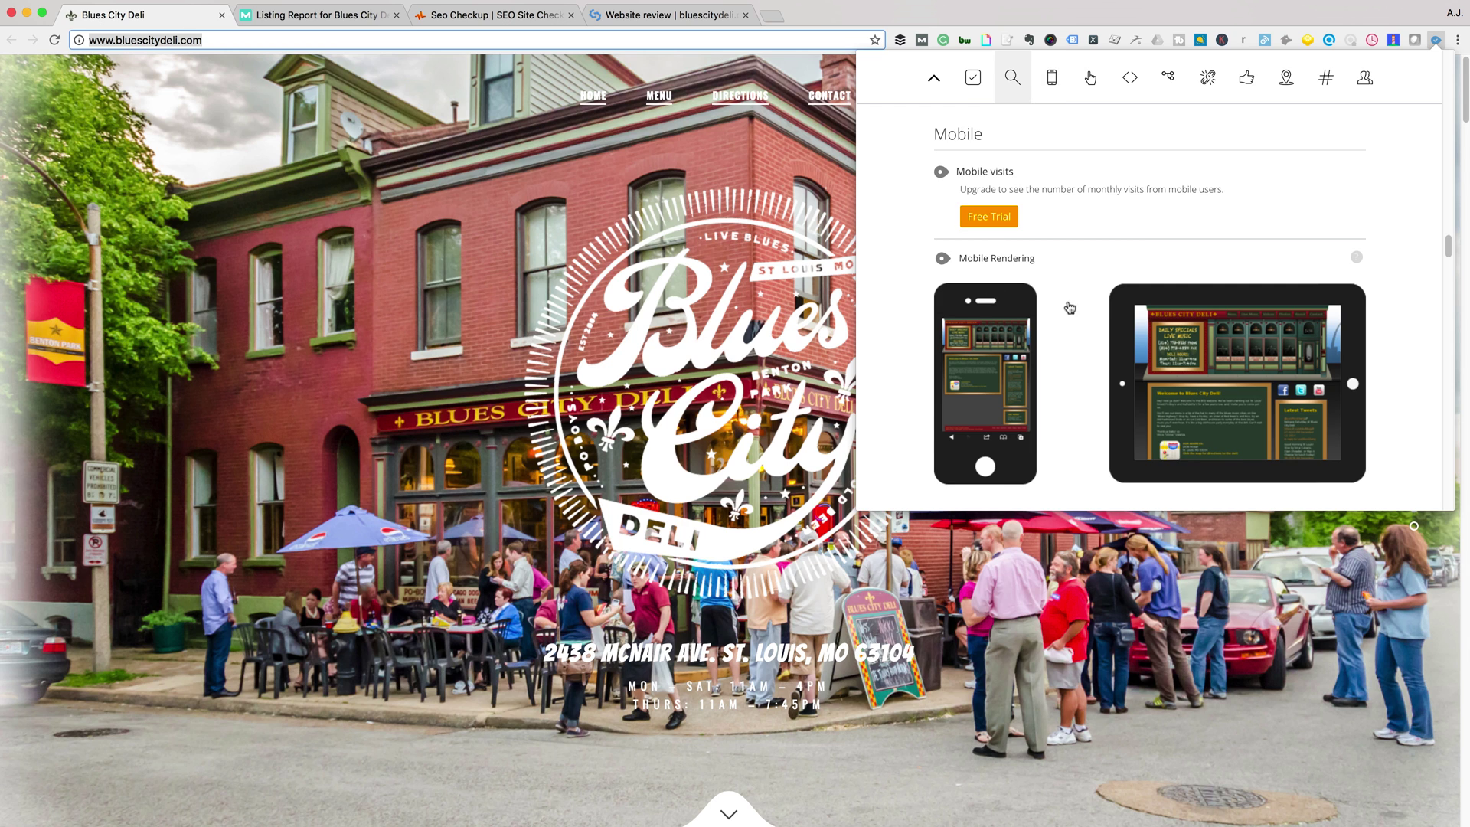
scroll(1089, 333, "down", 3)
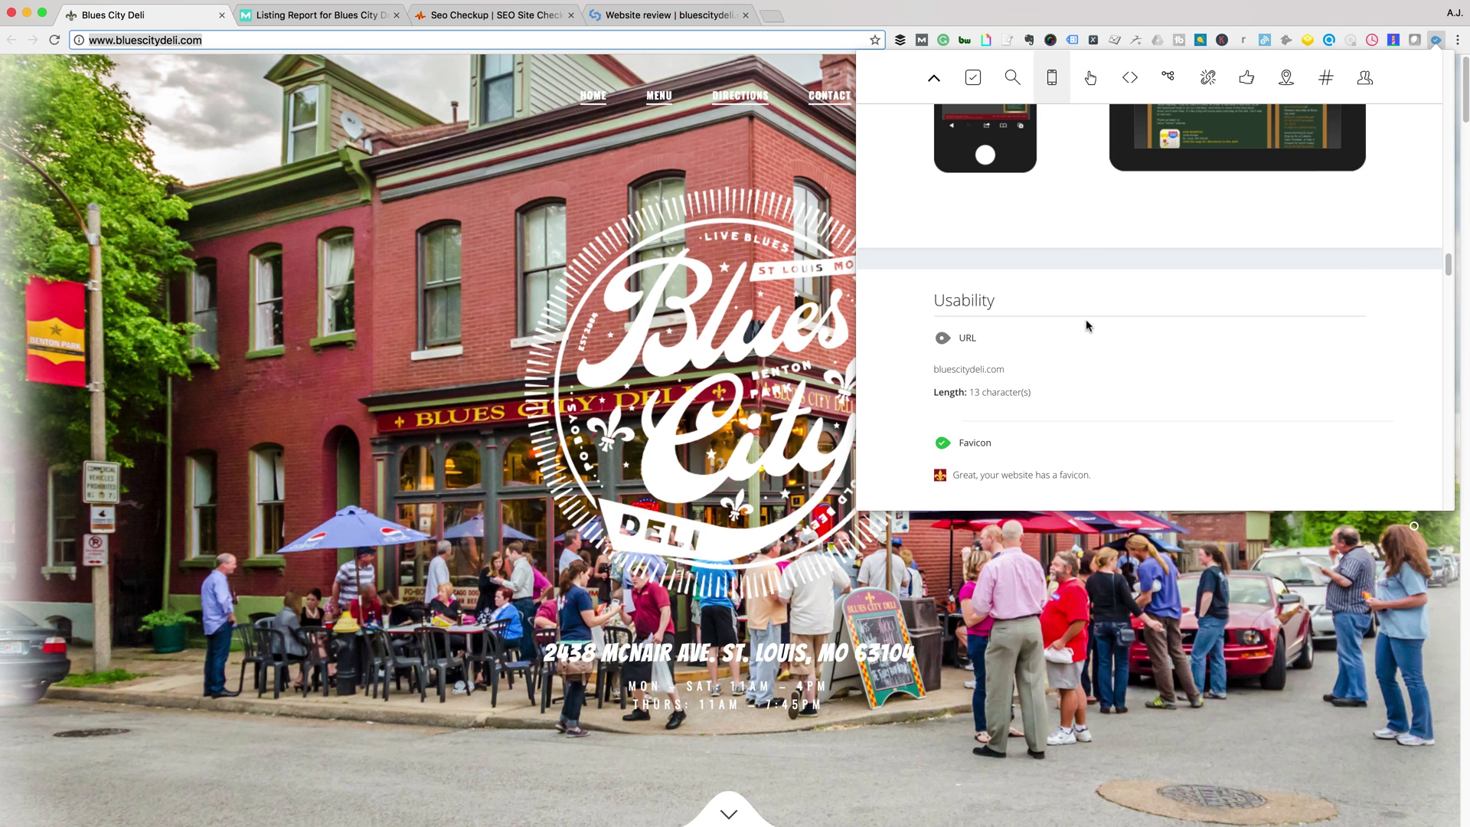
scroll(1086, 326, "down", 5)
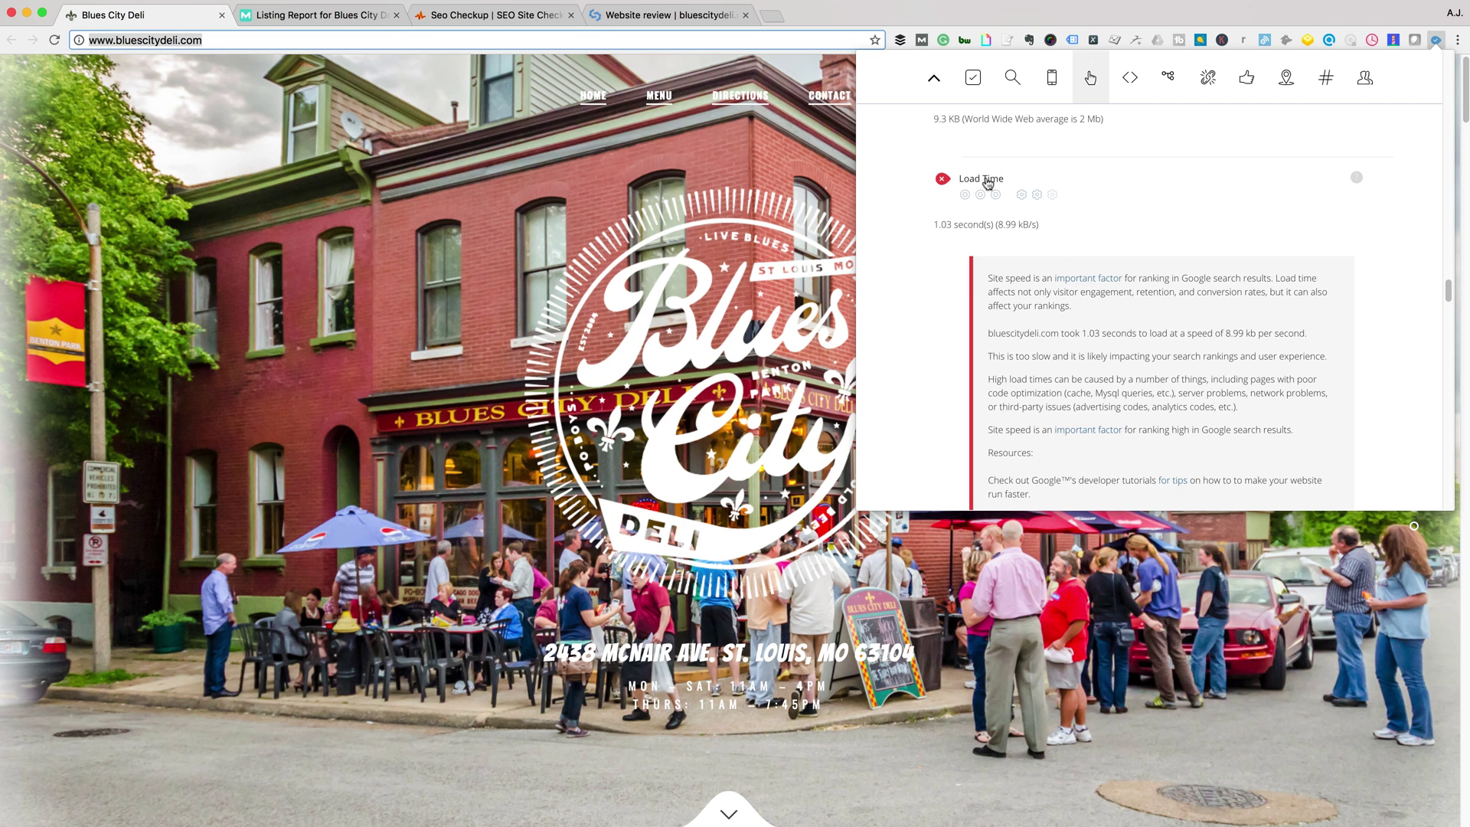
scroll(1018, 236, "down", 1)
scroll(1018, 235, "down", 5)
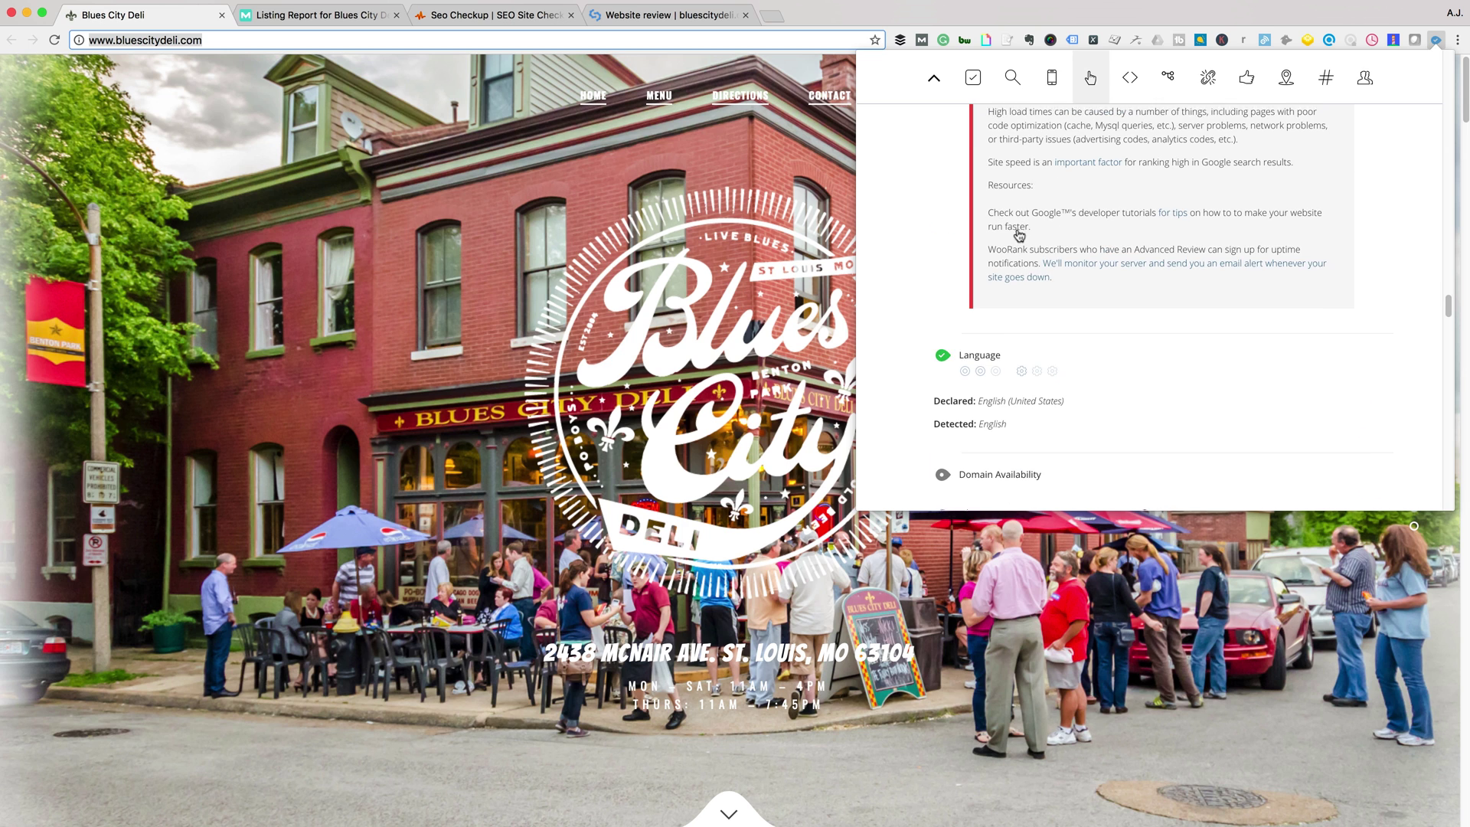
scroll(1017, 236, "down", 5)
scroll(1018, 235, "down", 5)
scroll(1018, 235, "down", 1)
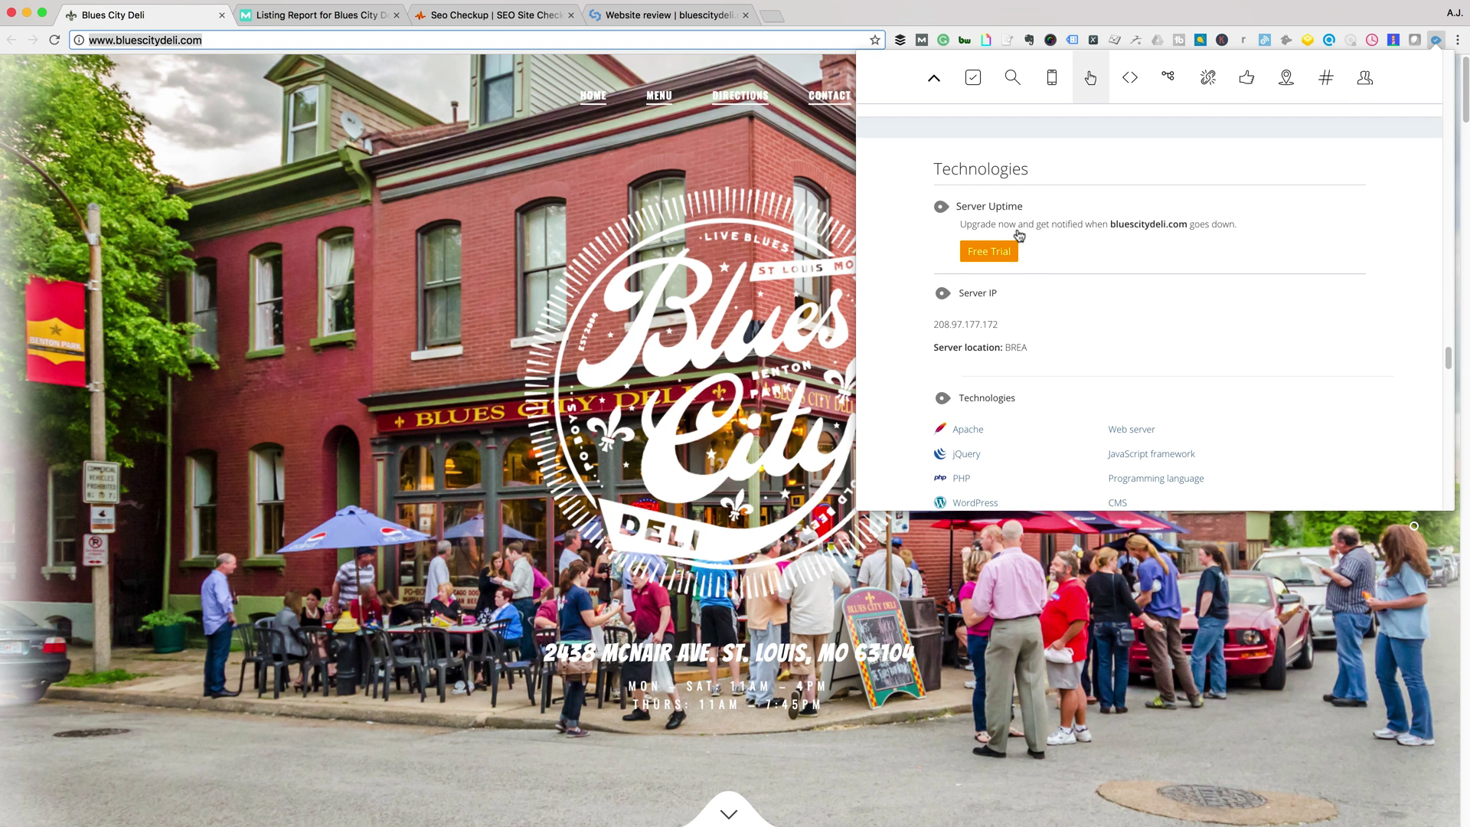
scroll(1017, 236, "down", 5)
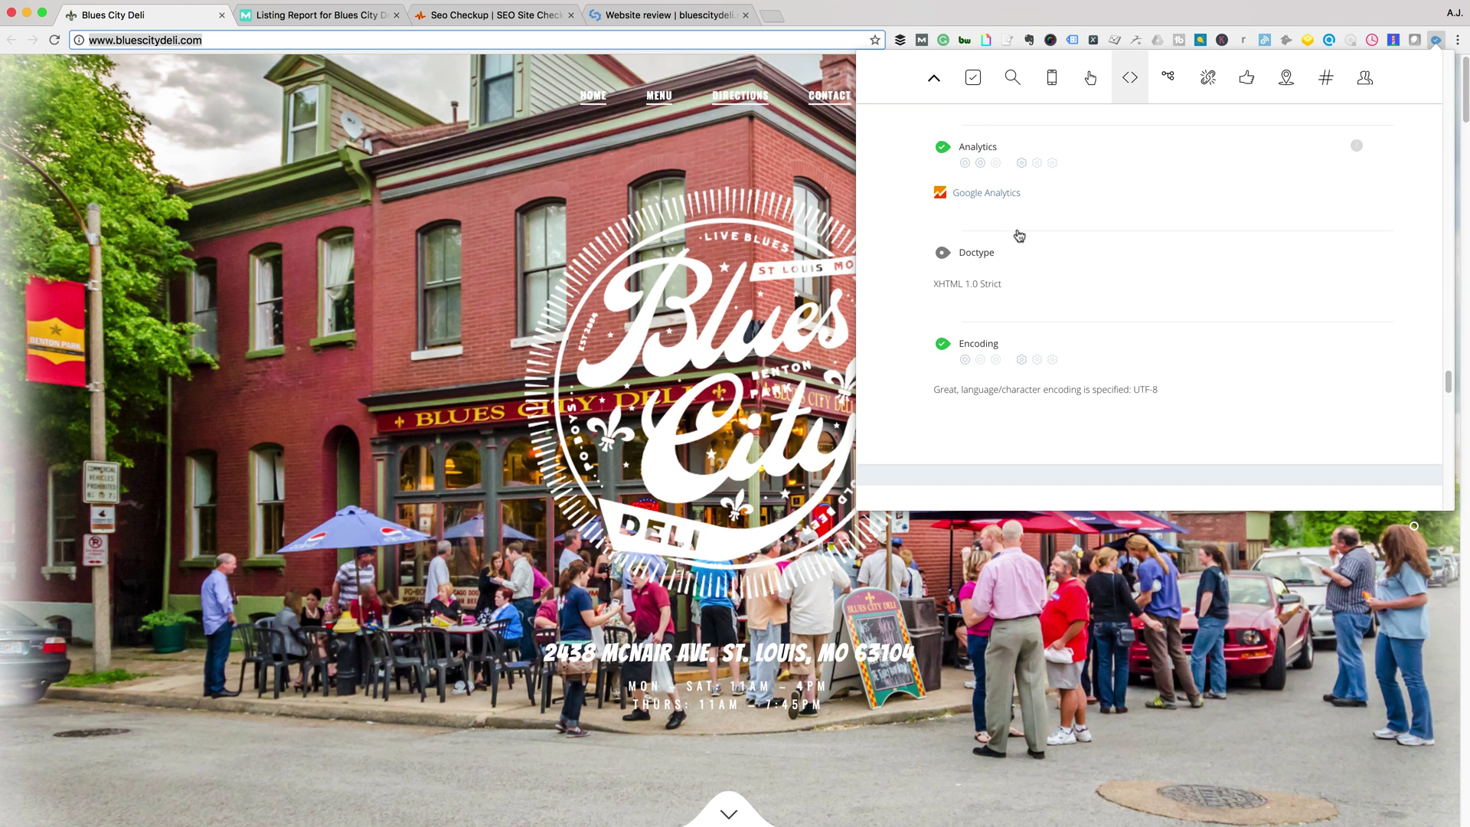
scroll(1017, 235, "down", 5)
scroll(1018, 236, "up", 15)
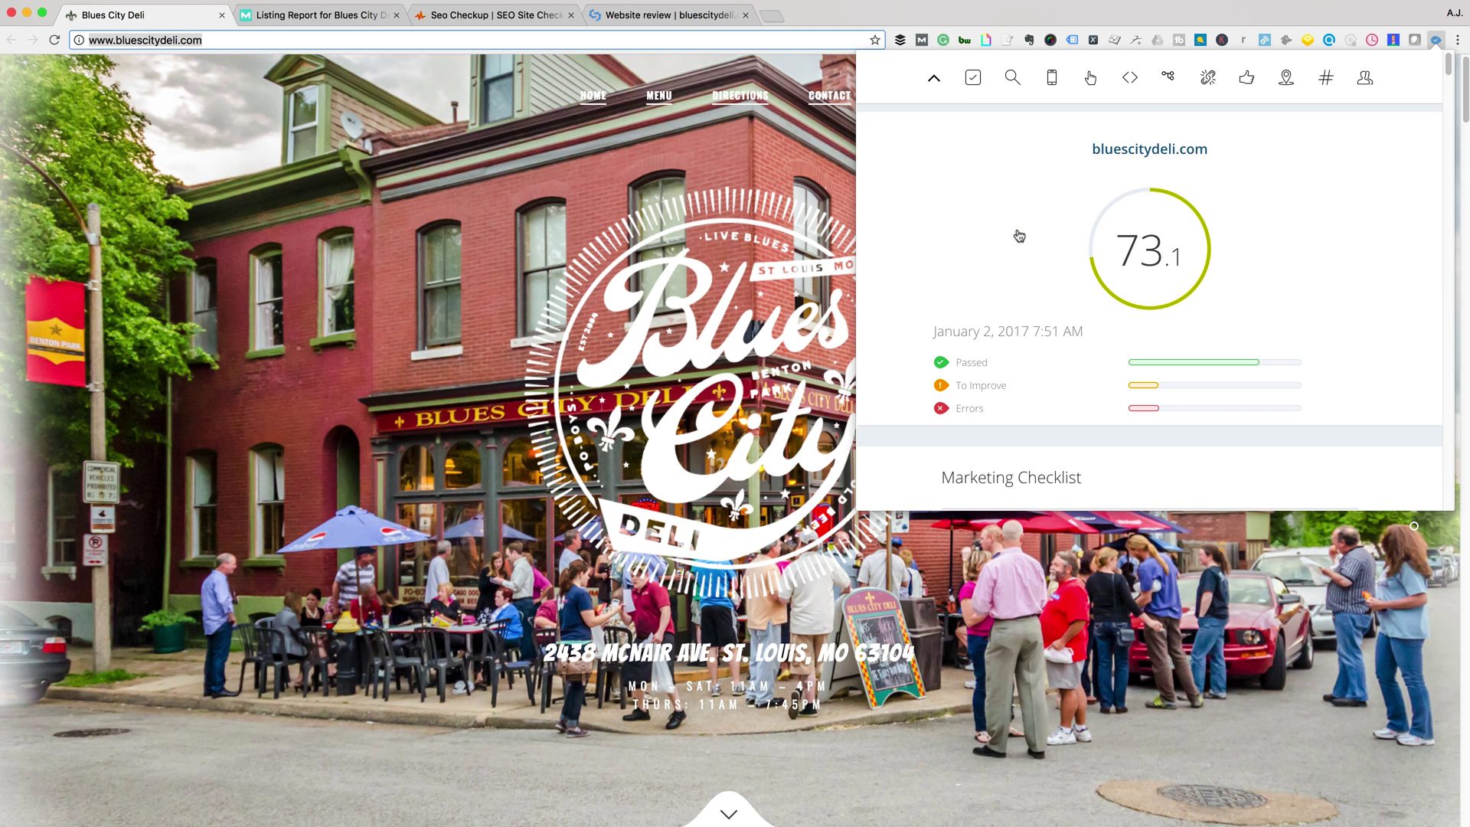